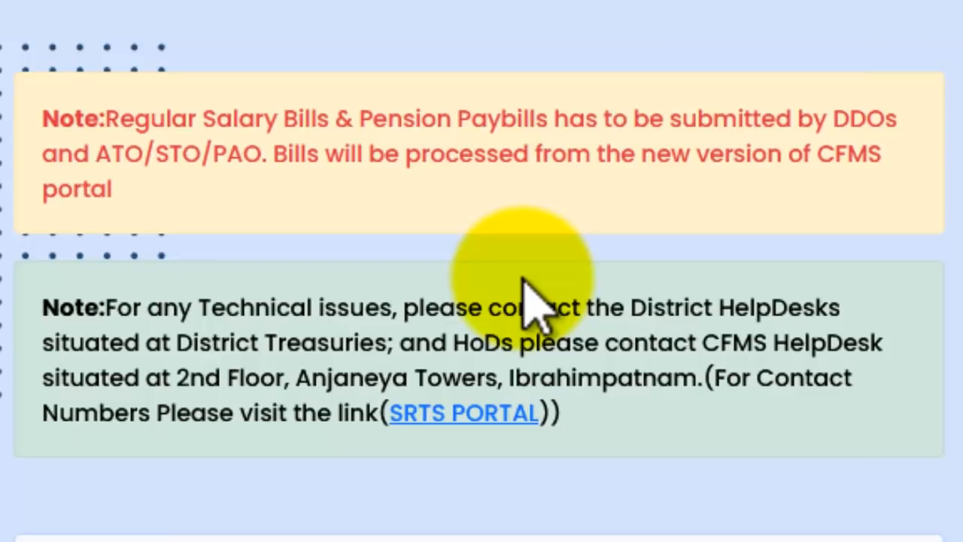
- Read the portal note on submitting regular salary bills and pension paybills through the new version of CFMS
{"action": "left_click_drag", "start_coordinate": [41, 117], "coordinate": [137, 239]}
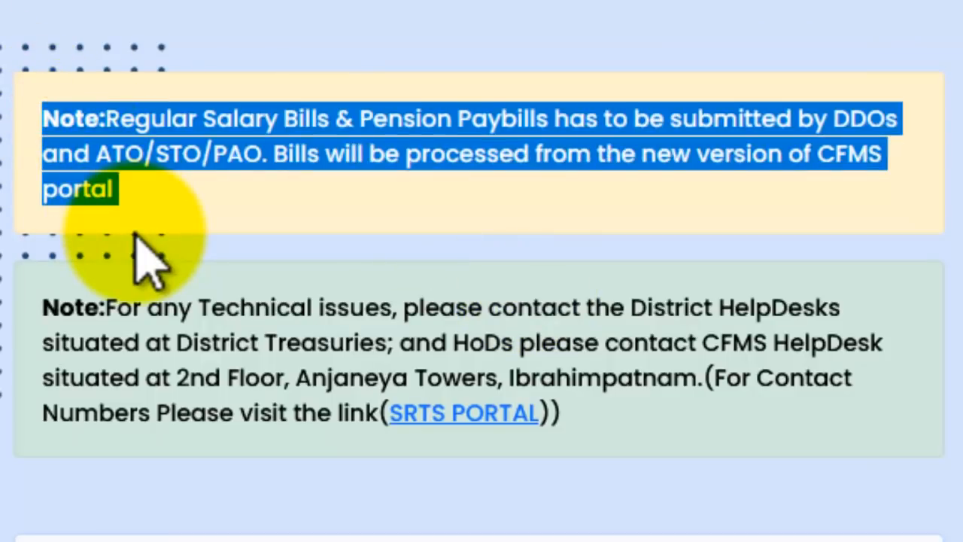
{"action": "left_click", "coordinate": [238, 159]}
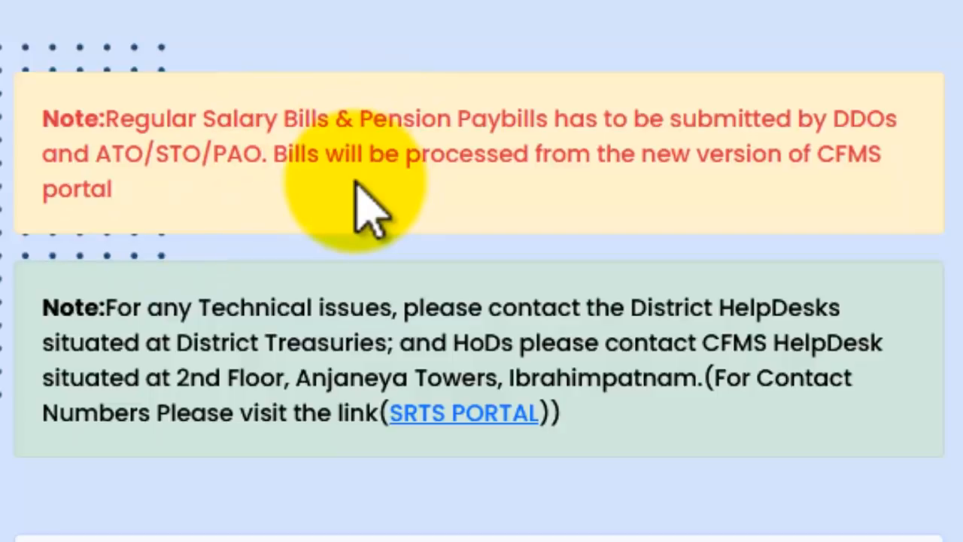
{"action": "left_click_drag", "start_coordinate": [240, 118], "coordinate": [455, 118]}
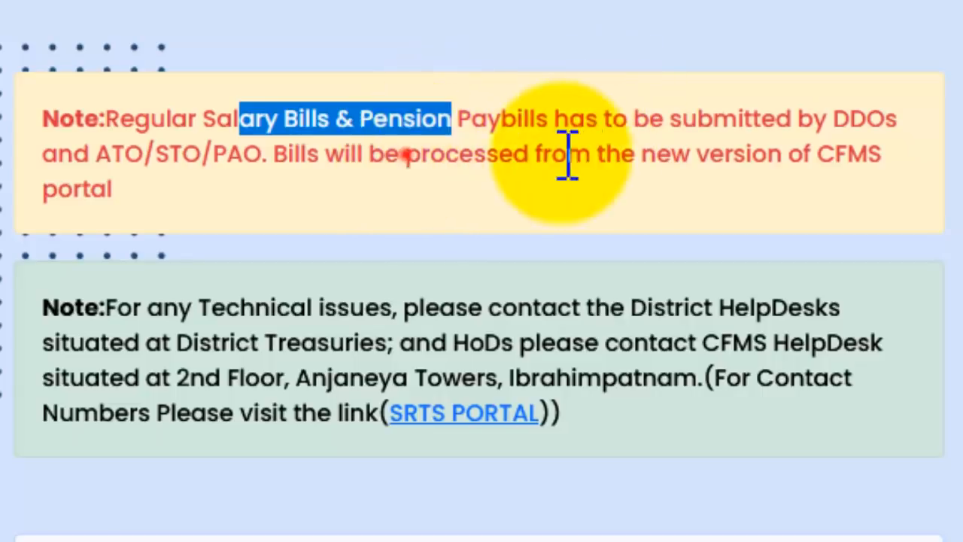
{"action": "left_click_drag", "start_coordinate": [405, 154], "coordinate": [839, 154]}
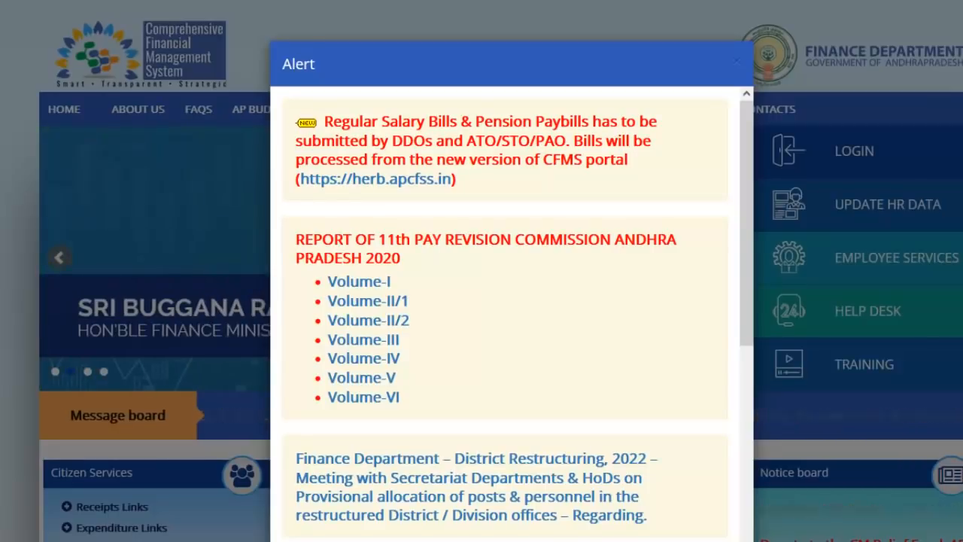
{"action": "left_click_drag", "start_coordinate": [329, 123], "coordinate": [617, 168]}
{"action": "left_click", "coordinate": [606, 162]}
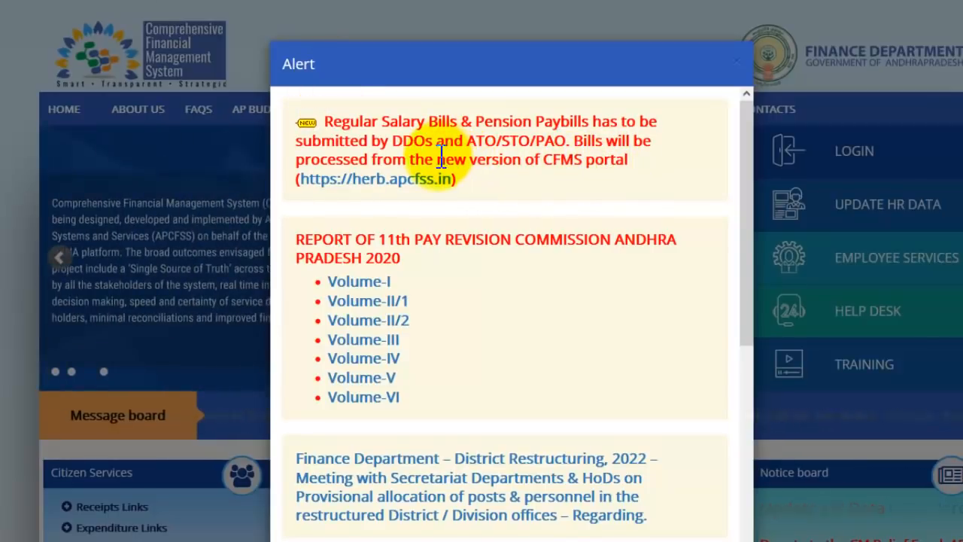
{"action": "left_click_drag", "start_coordinate": [437, 160], "coordinate": [539, 160]}
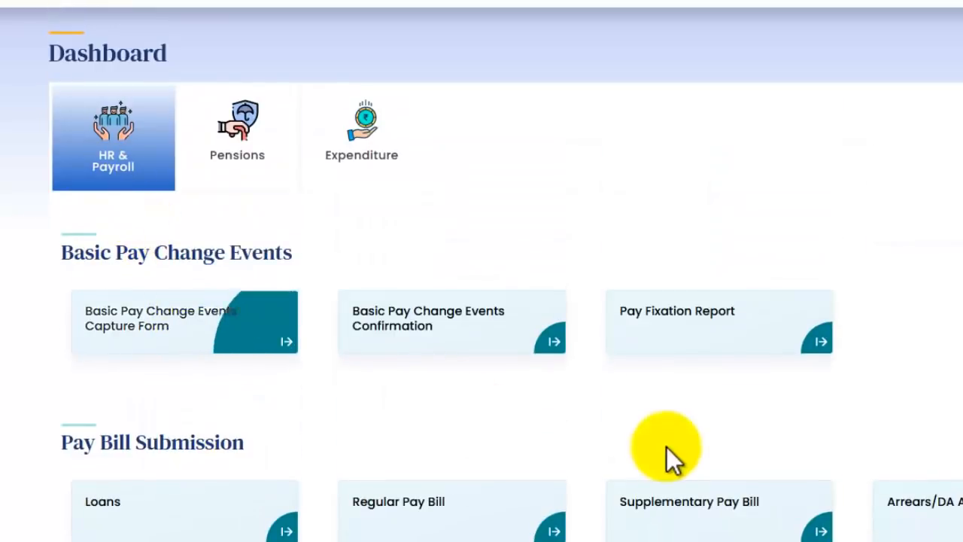
- Look through the services offered under Pensions, Expenditure and HR & Payroll on the dashboard
{"action": "left_click", "coordinate": [237, 166]}
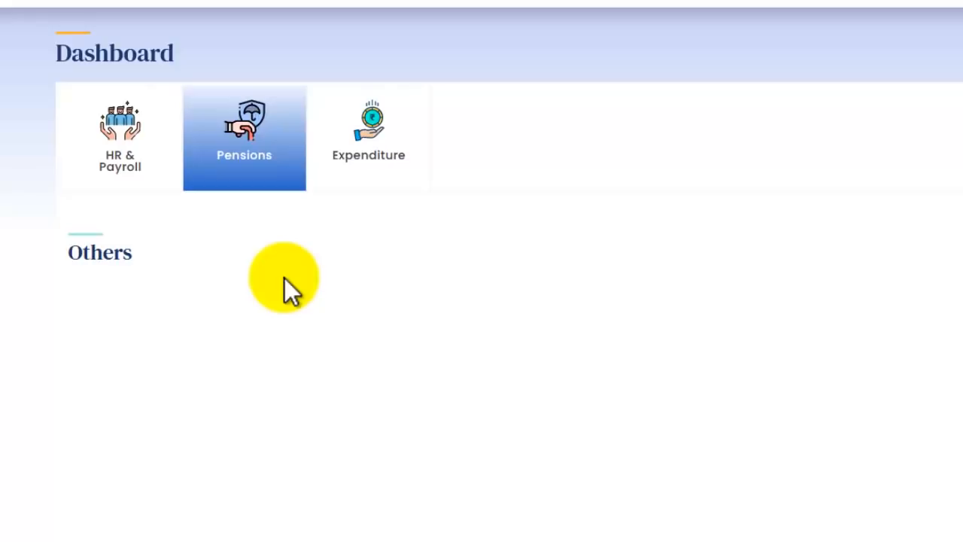
{"action": "left_click", "coordinate": [351, 155]}
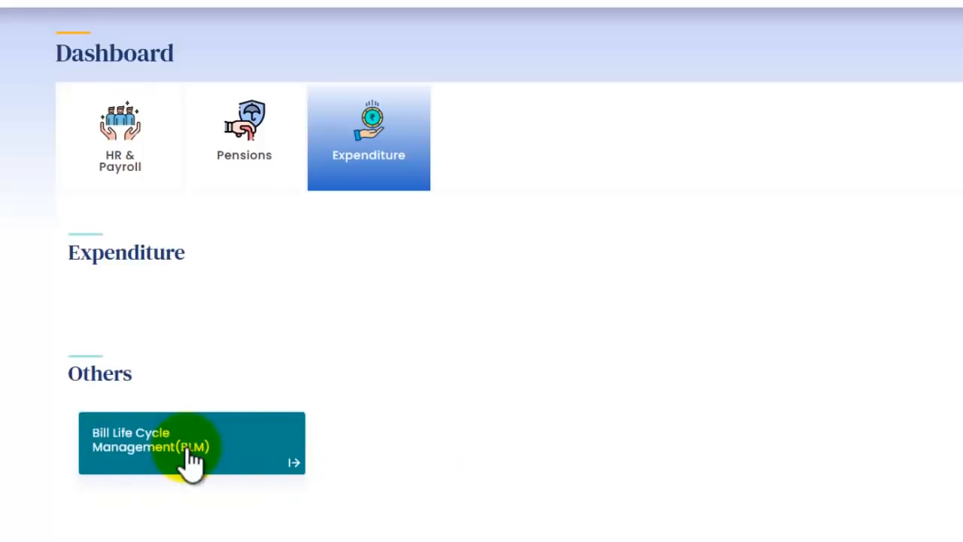
{"action": "left_click", "coordinate": [114, 158]}
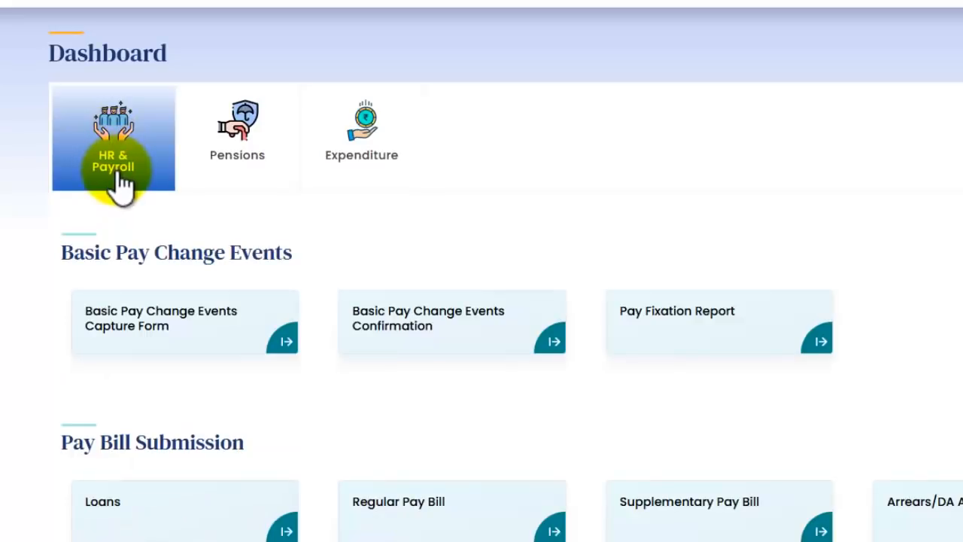
{"action": "scroll", "coordinate": [434, 343], "scroll_direction": "down", "scroll_amount": 10}
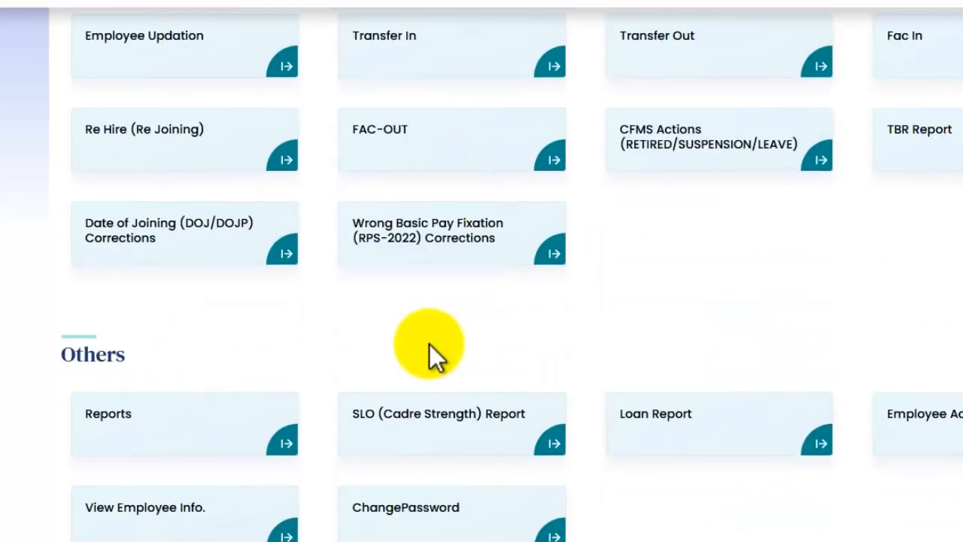
{"action": "scroll", "coordinate": [431, 344], "scroll_direction": "up", "scroll_amount": 9}
{"action": "scroll", "coordinate": [429, 343], "scroll_direction": "up", "scroll_amount": 3}
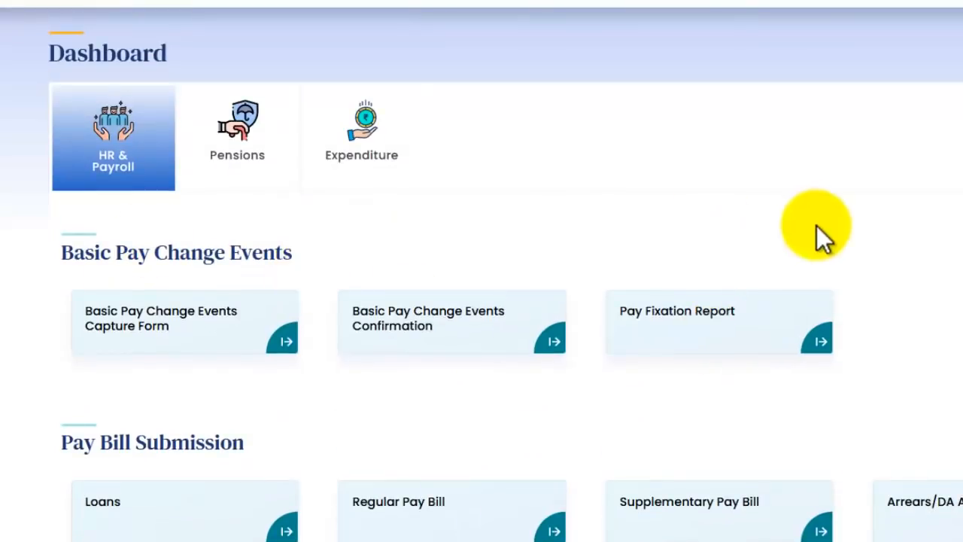
- Open Annual Increments Submission and list the employees for the DDO code with increment date 03/2022
{"action": "scroll", "coordinate": [233, 241], "scroll_direction": "down", "scroll_amount": 3}
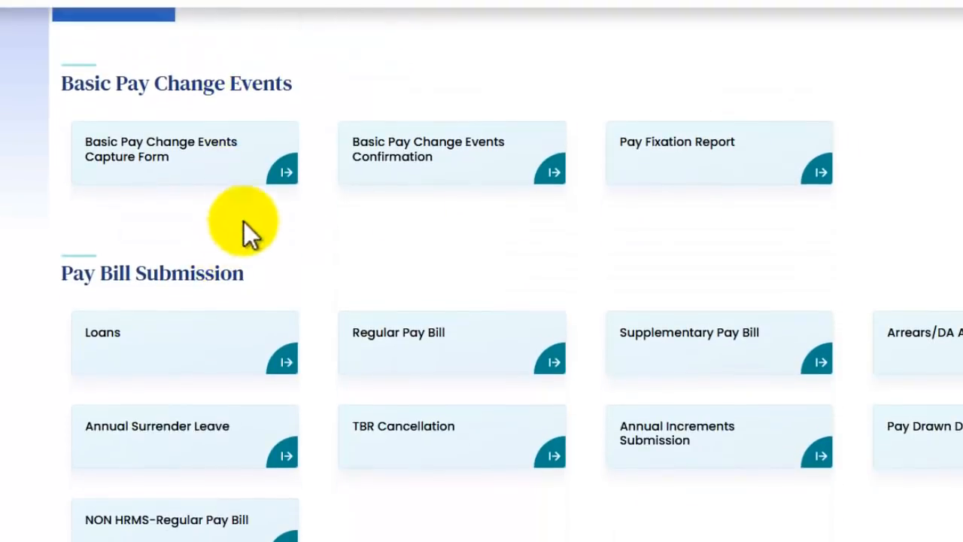
{"action": "scroll", "coordinate": [297, 222], "scroll_direction": "down", "scroll_amount": 3}
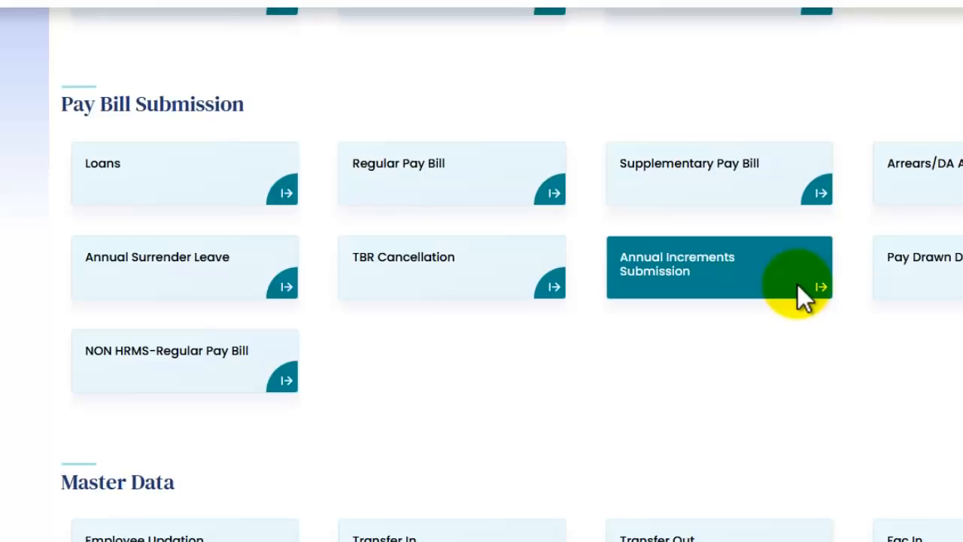
{"action": "left_click", "coordinate": [739, 275]}
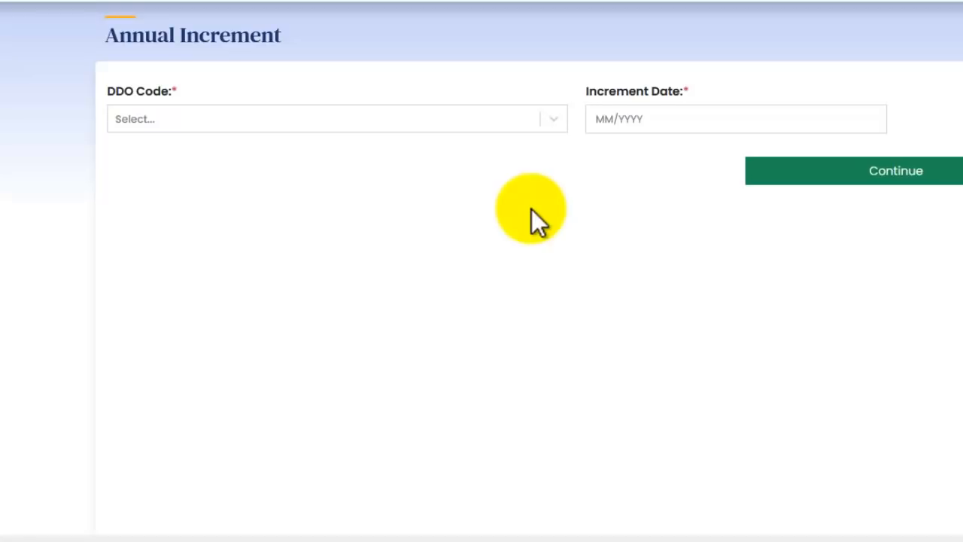
{"action": "left_click", "coordinate": [518, 122]}
{"action": "left_click", "coordinate": [562, 182]}
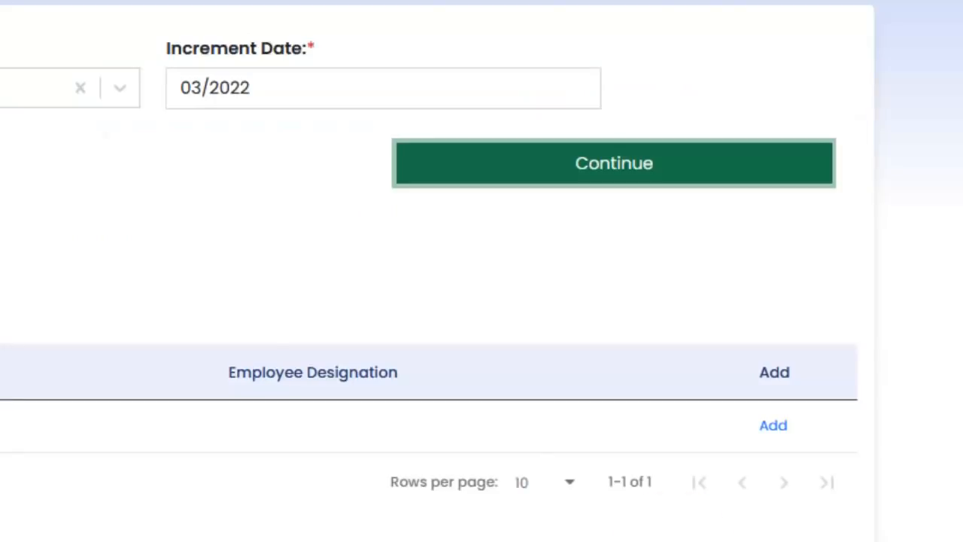
{"action": "left_click", "coordinate": [627, 126]}
{"action": "left_click", "coordinate": [365, 187]}
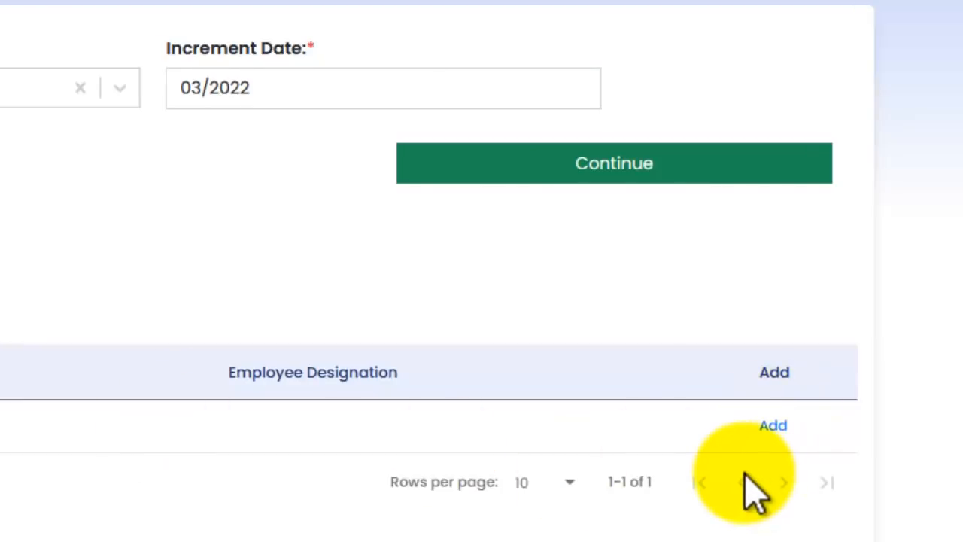
- Open the listed employee's annual increment form, try to submit it and return to the dashboard
{"action": "left_click", "coordinate": [782, 423]}
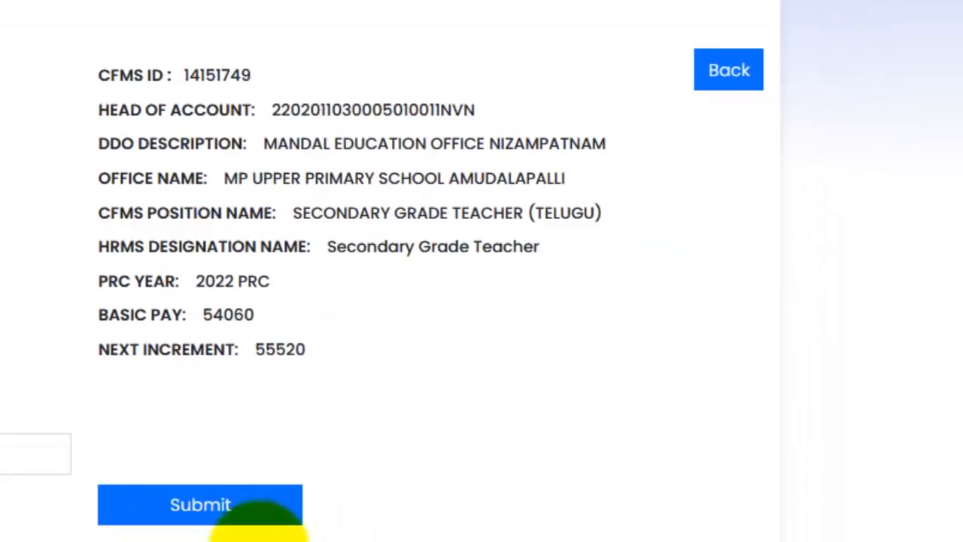
{"action": "left_click", "coordinate": [179, 519]}
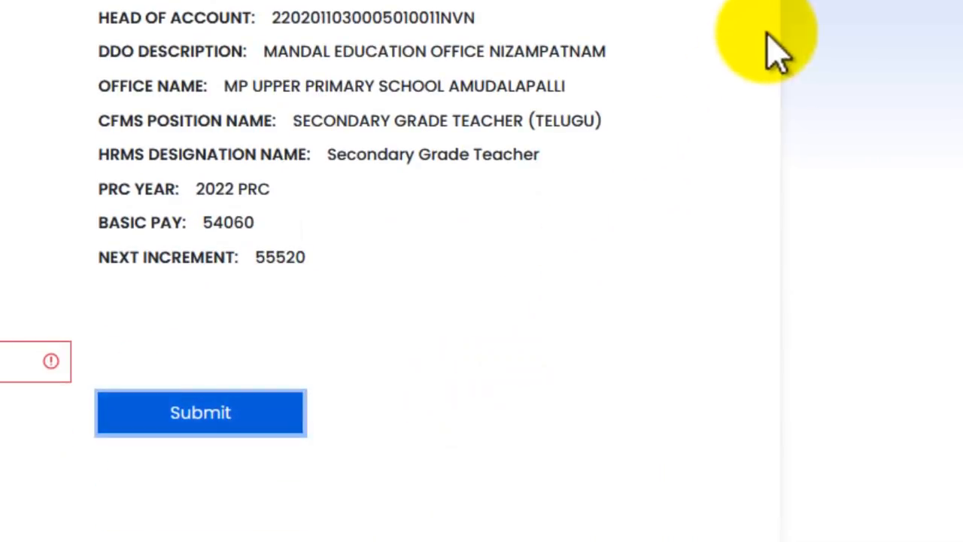
{"action": "left_click", "coordinate": [740, 0]}
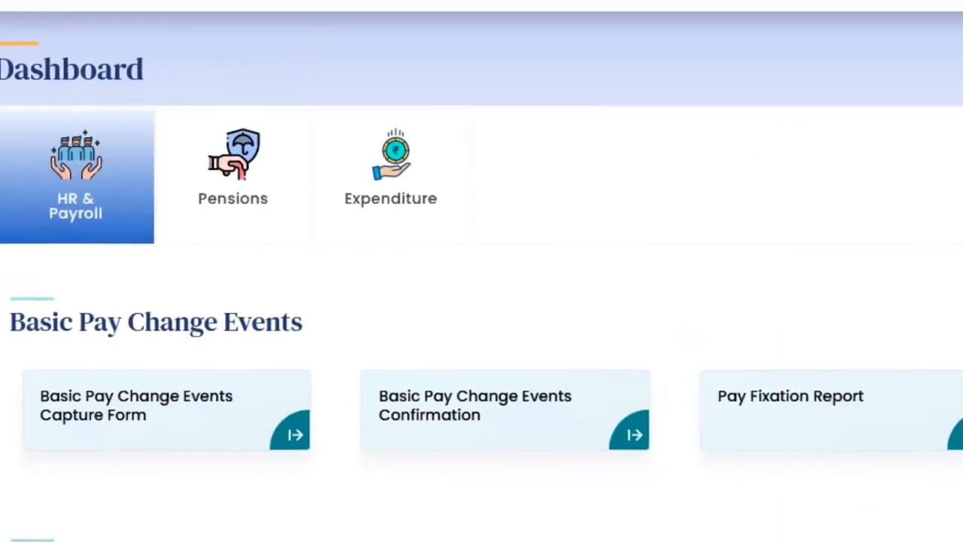
- Open Employee Updation in the Master Data section of the dashboard
{"action": "scroll", "coordinate": [344, 258], "scroll_direction": "down", "scroll_amount": 5}
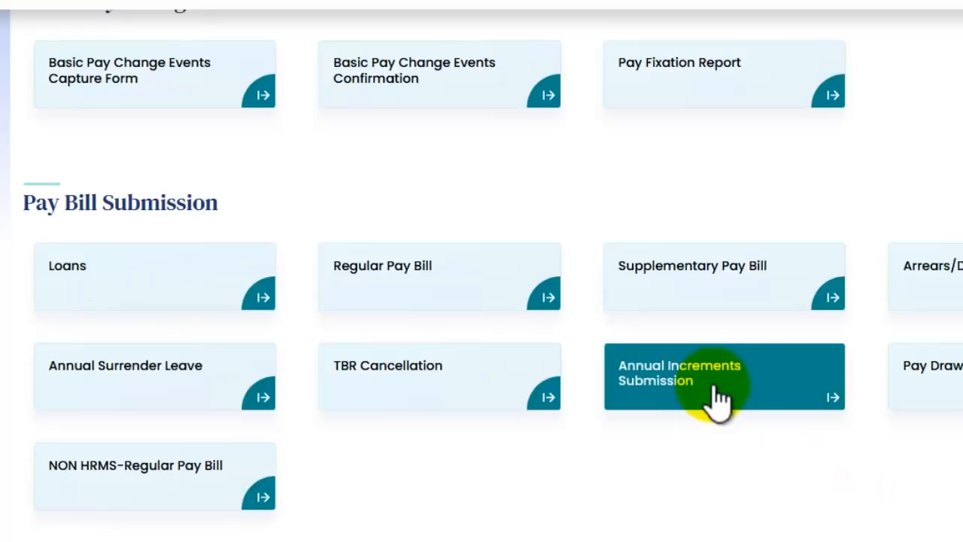
{"action": "scroll", "coordinate": [402, 387], "scroll_direction": "down", "scroll_amount": 7}
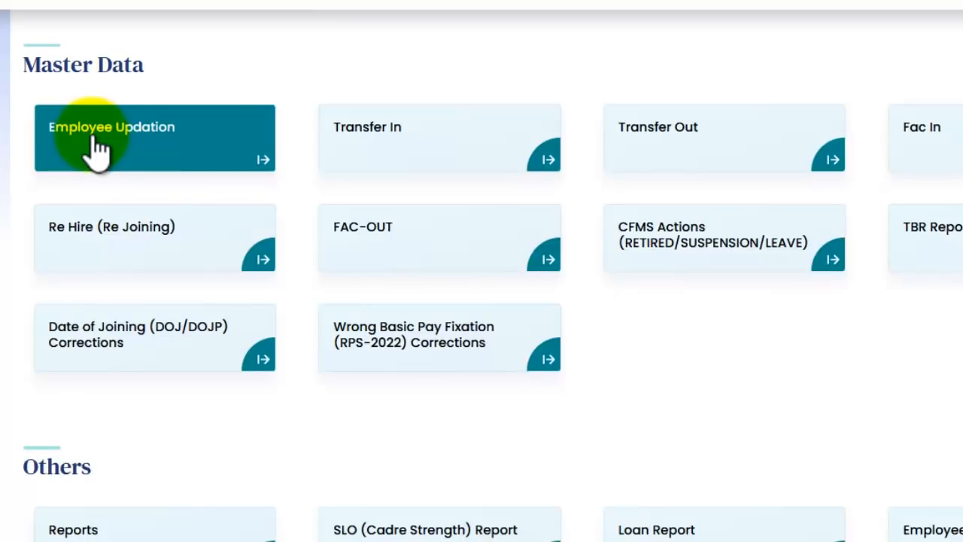
{"action": "left_click", "coordinate": [97, 150]}
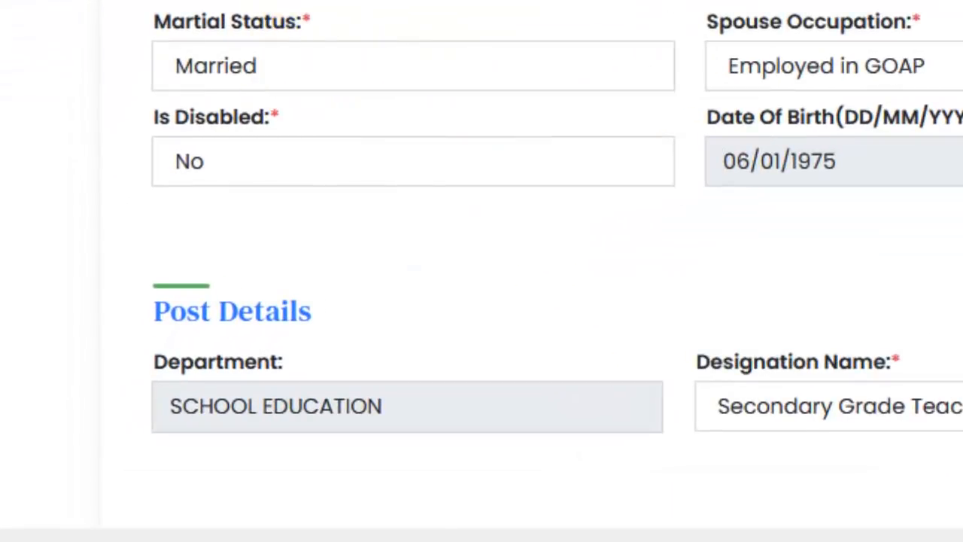
- Check the Is Disabled field and the Post Category options in the employee's basic details
{"action": "left_click", "coordinate": [641, 172]}
{"action": "left_click", "coordinate": [641, 172]}
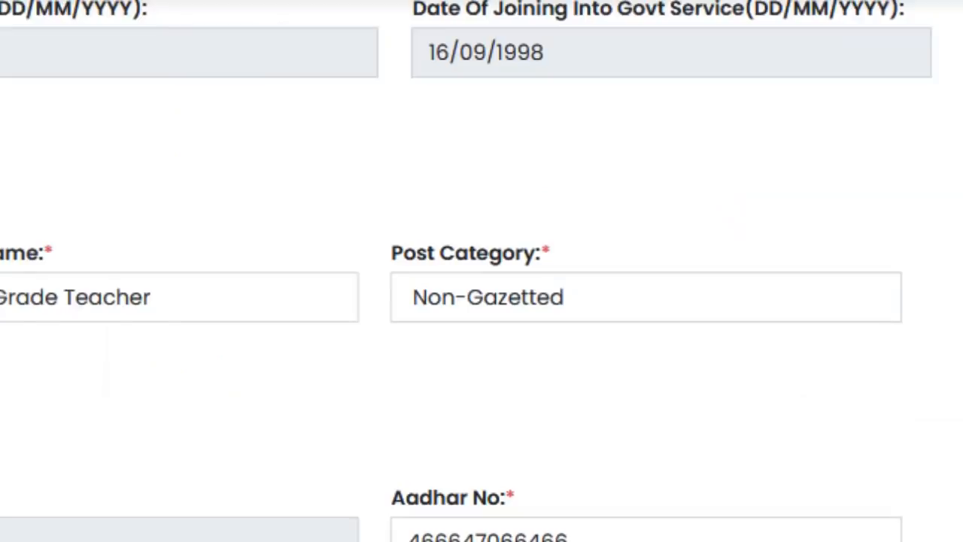
{"action": "left_click", "coordinate": [589, 310]}
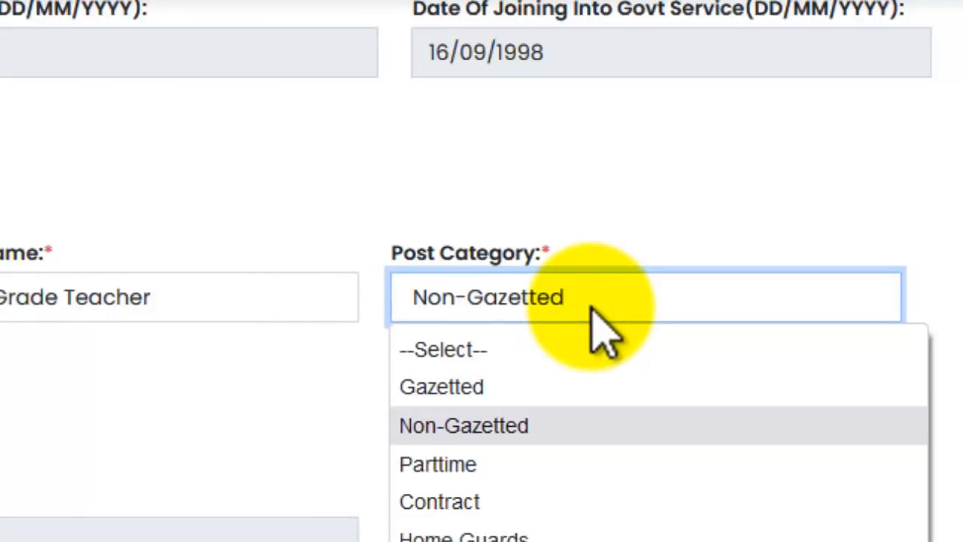
{"action": "left_click", "coordinate": [588, 310]}
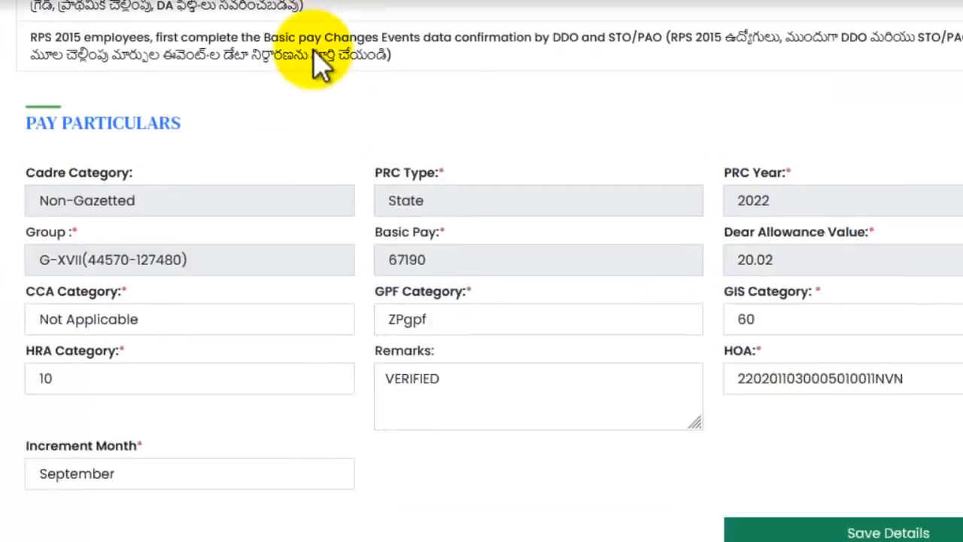
- Review the employee's pay particulars, checking the HRA, GIS and GPF categories and the Increment Month options
{"action": "scroll", "coordinate": [320, 61], "scroll_direction": "up", "scroll_amount": 2}
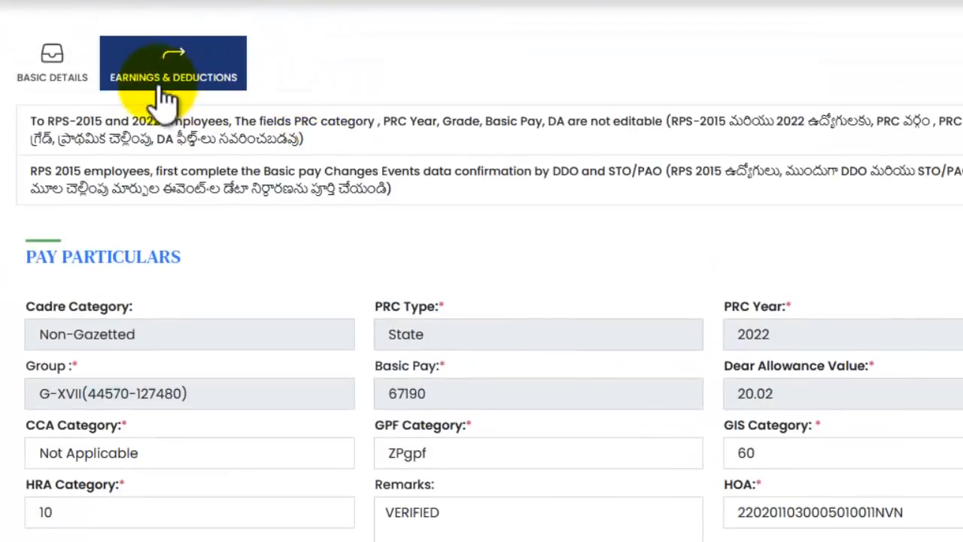
{"action": "scroll", "coordinate": [183, 226], "scroll_direction": "down", "scroll_amount": 4}
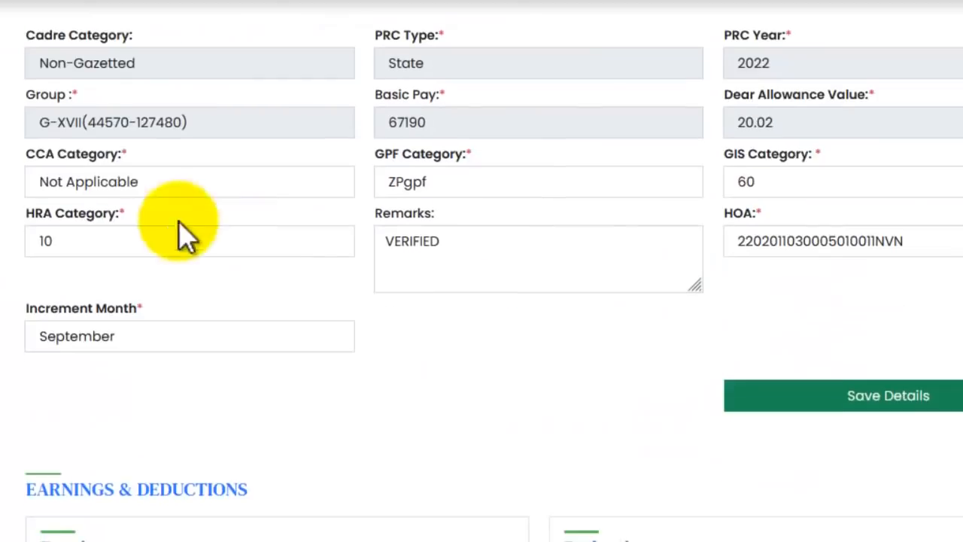
{"action": "left_click", "coordinate": [345, 238]}
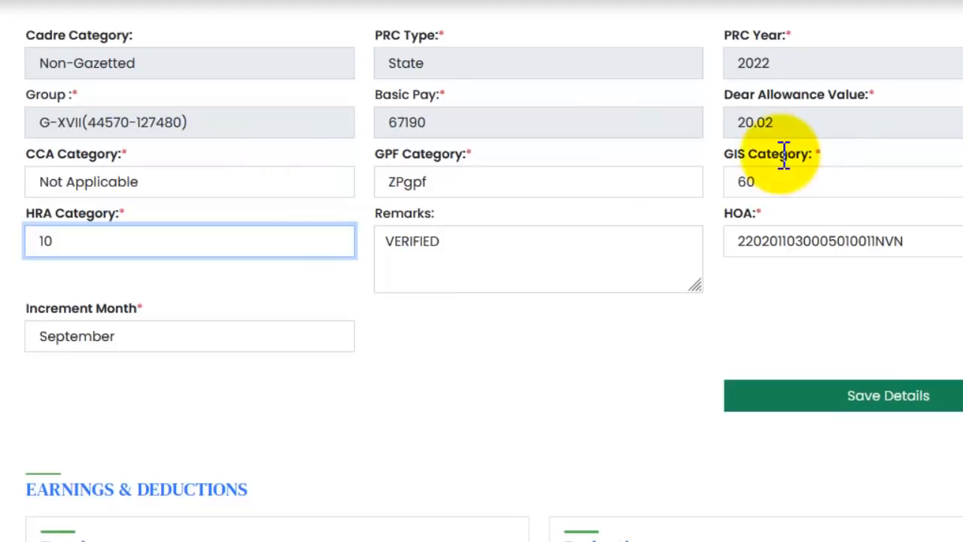
{"action": "left_click_drag", "start_coordinate": [764, 155], "coordinate": [804, 155]}
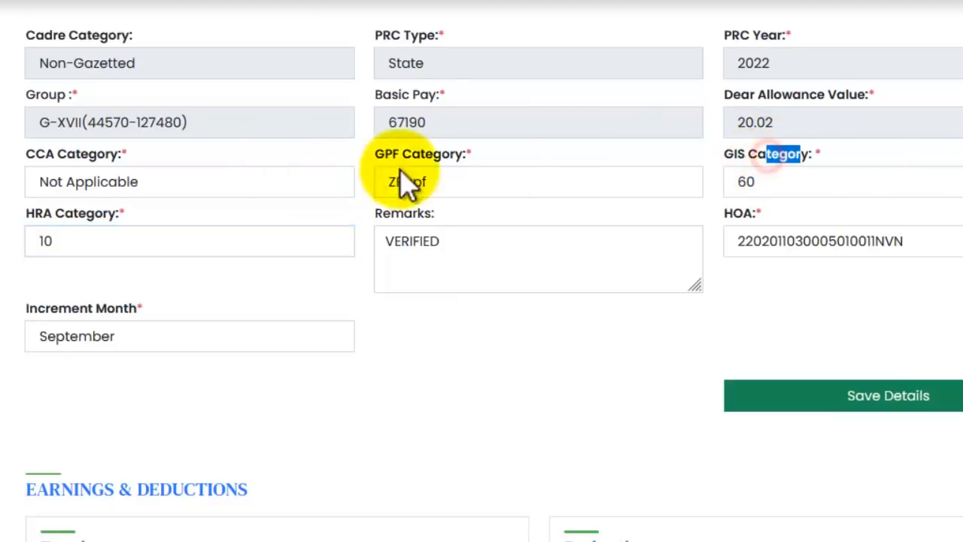
{"action": "left_click", "coordinate": [463, 183]}
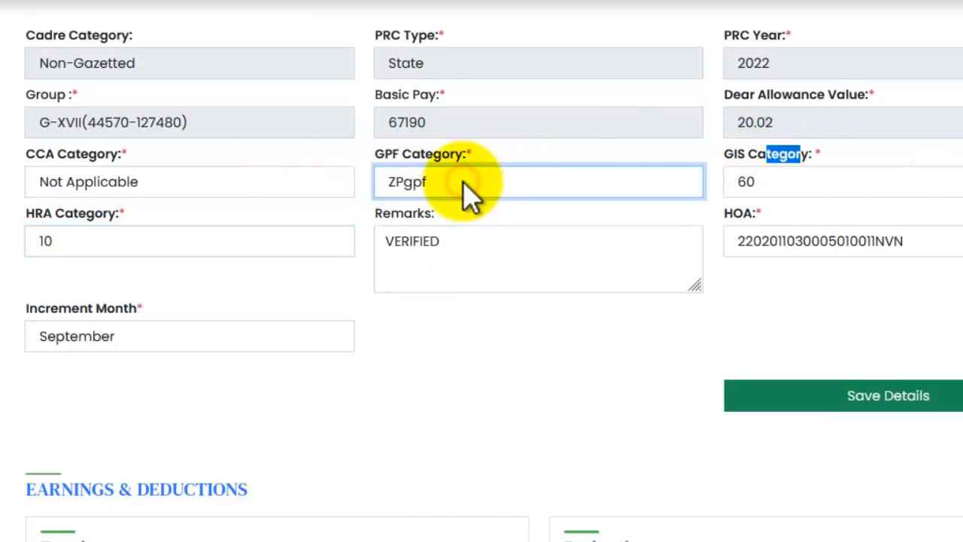
{"action": "left_click", "coordinate": [490, 376]}
{"action": "scroll", "coordinate": [123, 222], "scroll_direction": "down", "scroll_amount": 3}
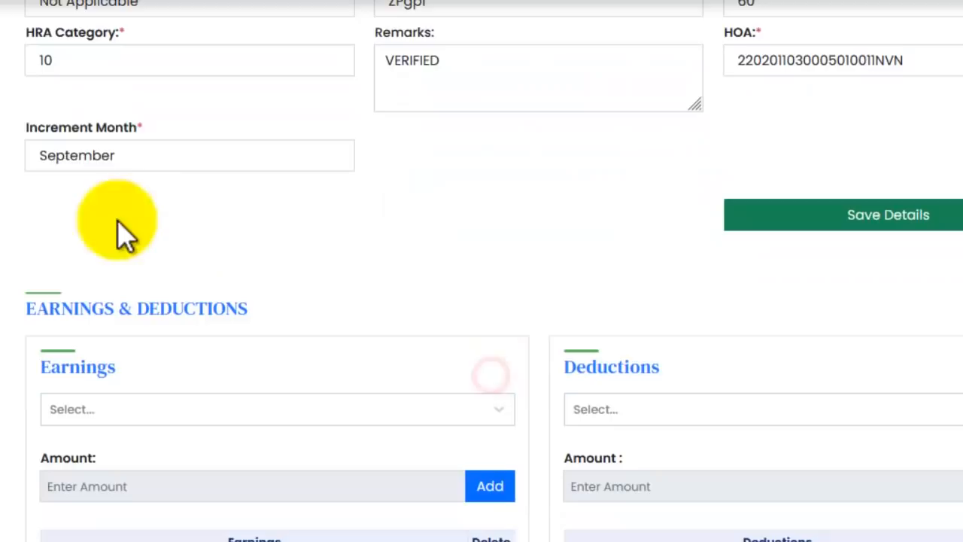
{"action": "left_click", "coordinate": [183, 167]}
{"action": "left_click", "coordinate": [179, 160]}
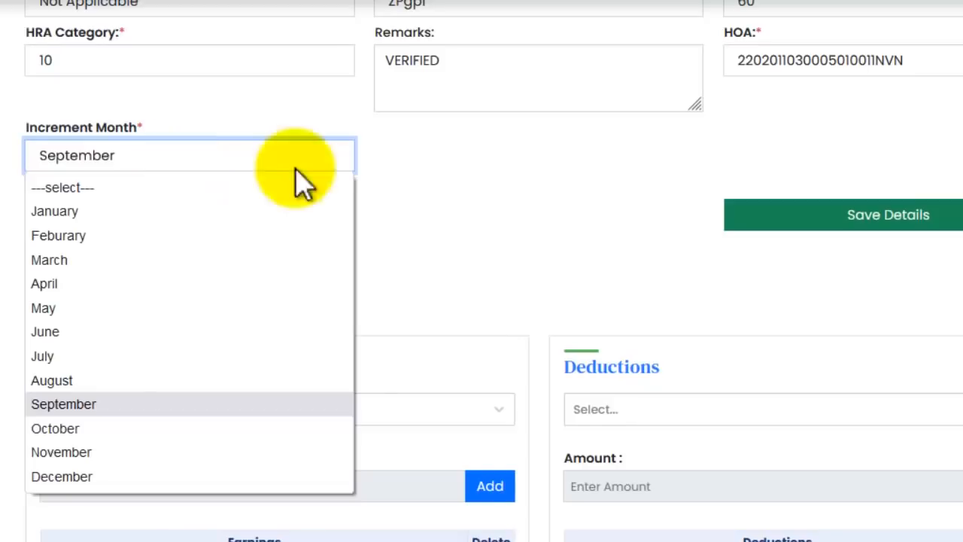
{"action": "left_click", "coordinate": [470, 188]}
- Examine the employee's Earnings and Deductions entries, including the Other Allowance amount
{"action": "scroll", "coordinate": [752, 271], "scroll_direction": "down", "scroll_amount": 3}
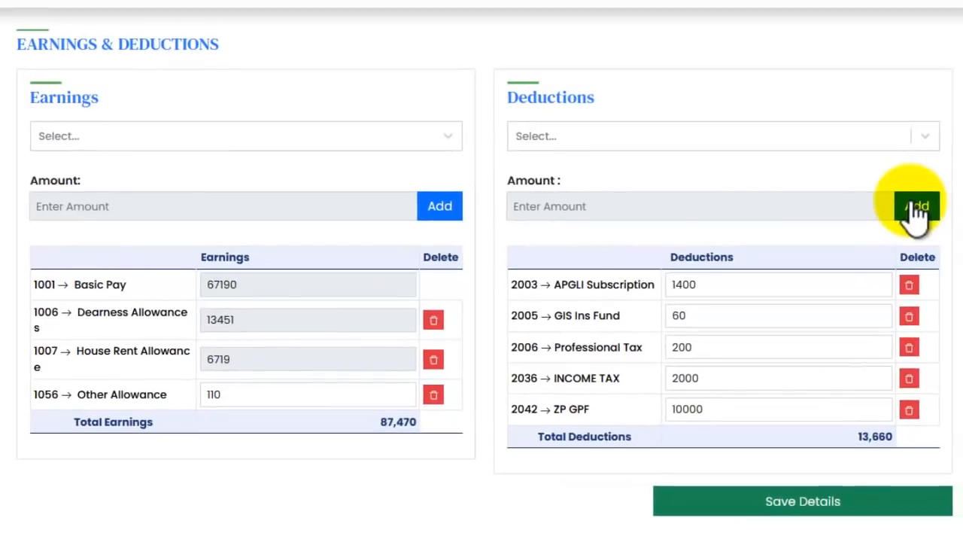
{"action": "left_click_drag", "start_coordinate": [226, 397], "coordinate": [193, 393]}
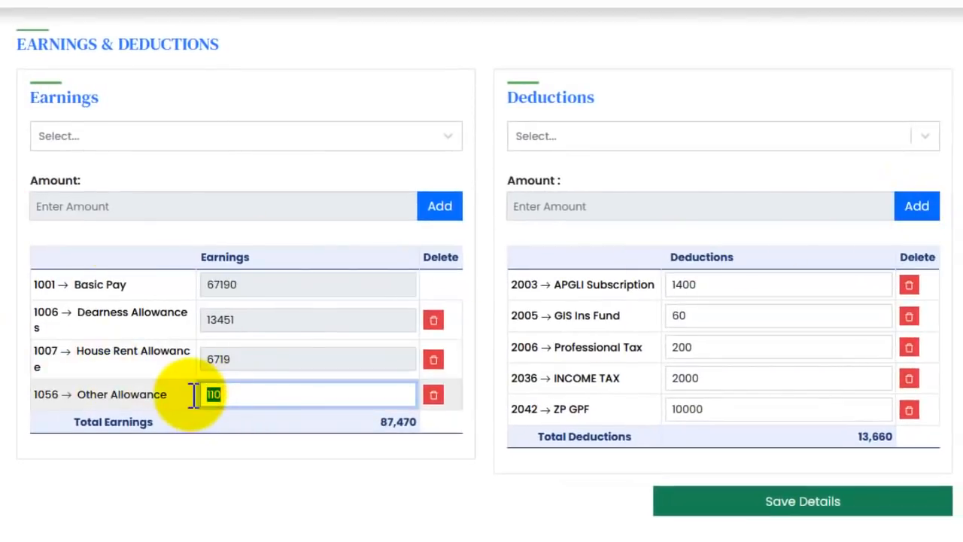
{"action": "scroll", "coordinate": [504, 378], "scroll_direction": "up", "scroll_amount": 7}
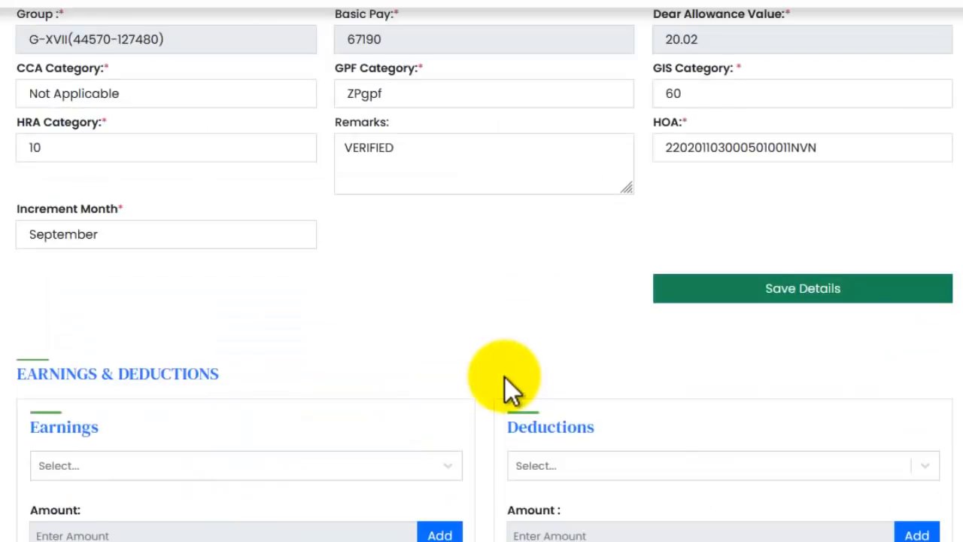
- Return to the HR & Payroll services dashboard and open Regular Pay Bill under Pay Bill Submission
{"action": "scroll", "coordinate": [505, 377], "scroll_direction": "down", "scroll_amount": 4}
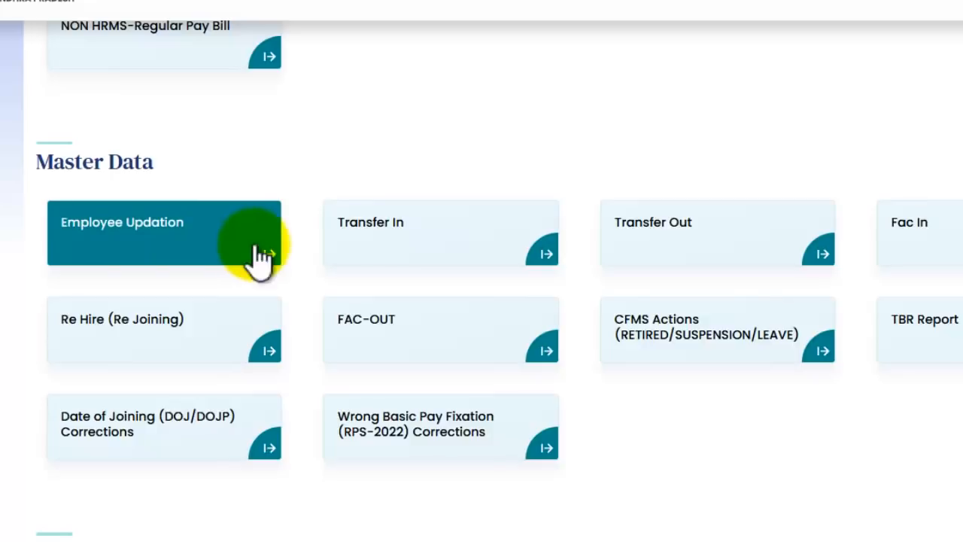
{"action": "scroll", "coordinate": [554, 301], "scroll_direction": "down", "scroll_amount": 2}
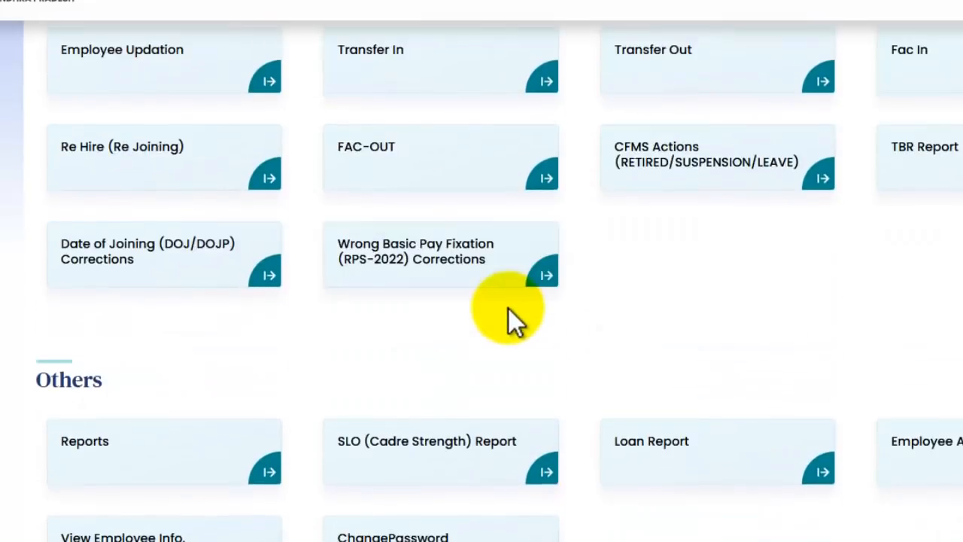
{"action": "scroll", "coordinate": [622, 230], "scroll_direction": "up", "scroll_amount": 5}
{"action": "scroll", "coordinate": [623, 229], "scroll_direction": "up", "scroll_amount": 3}
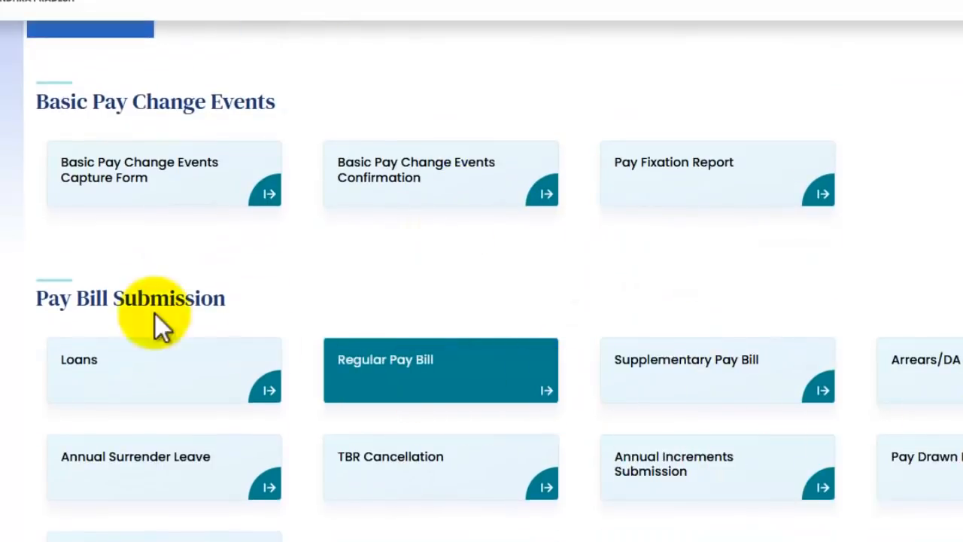
{"action": "left_click_drag", "start_coordinate": [39, 299], "coordinate": [268, 322]}
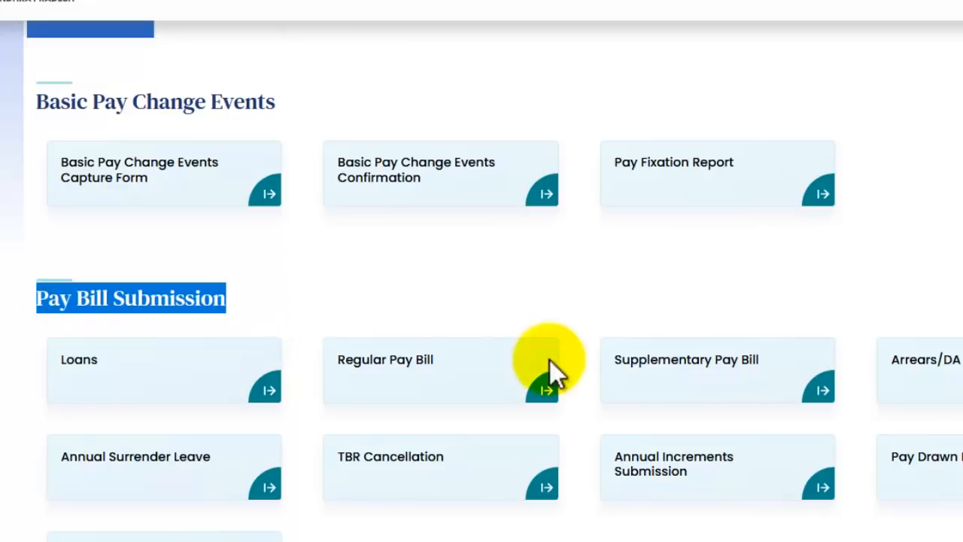
{"action": "left_click", "coordinate": [551, 390]}
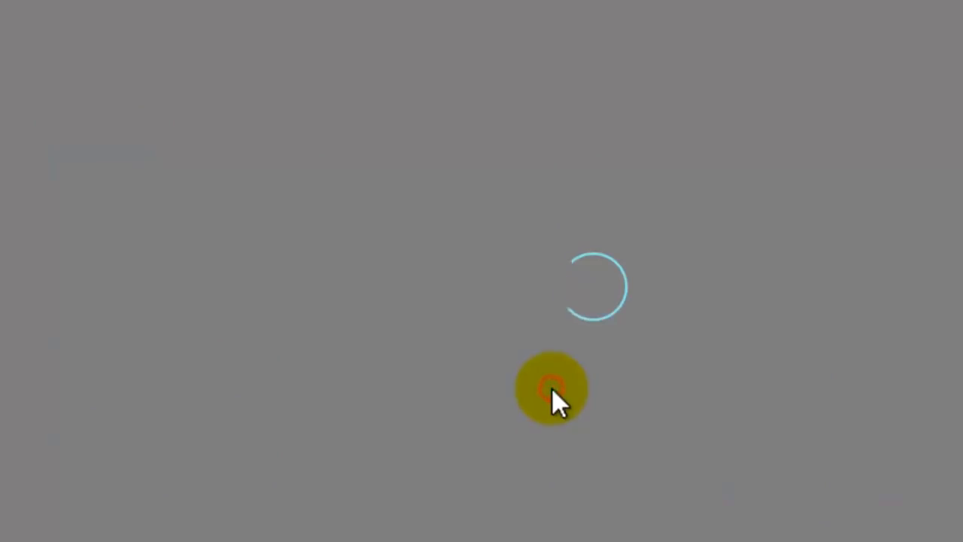
{"action": "left_click", "coordinate": [195, 134]}
{"action": "left_click", "coordinate": [307, 193]}
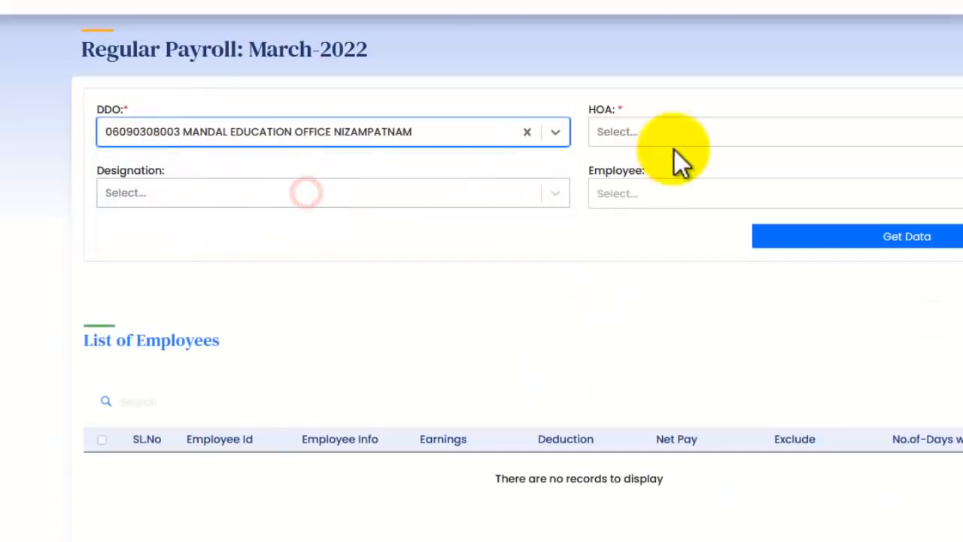
{"action": "left_click", "coordinate": [647, 136]}
{"action": "left_click", "coordinate": [710, 168]}
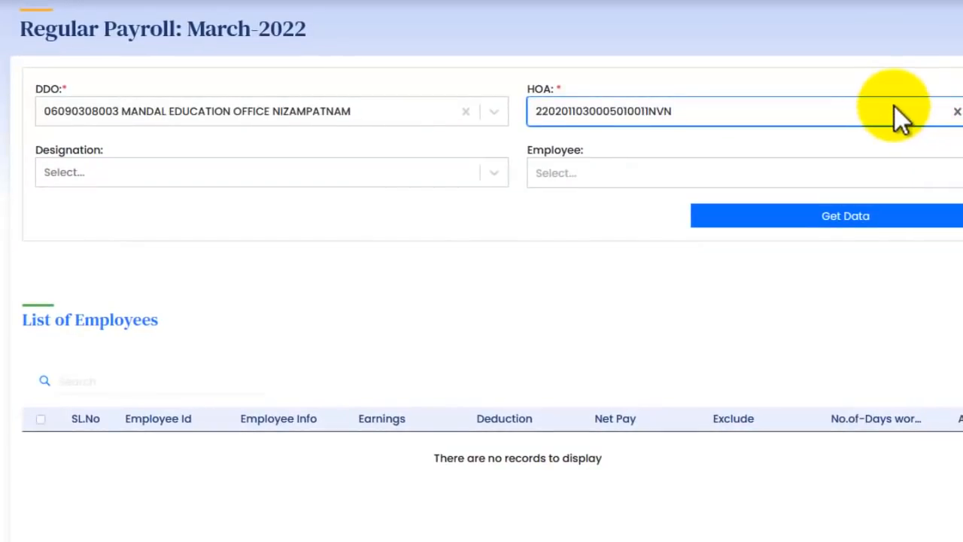
{"action": "left_click", "coordinate": [493, 173]}
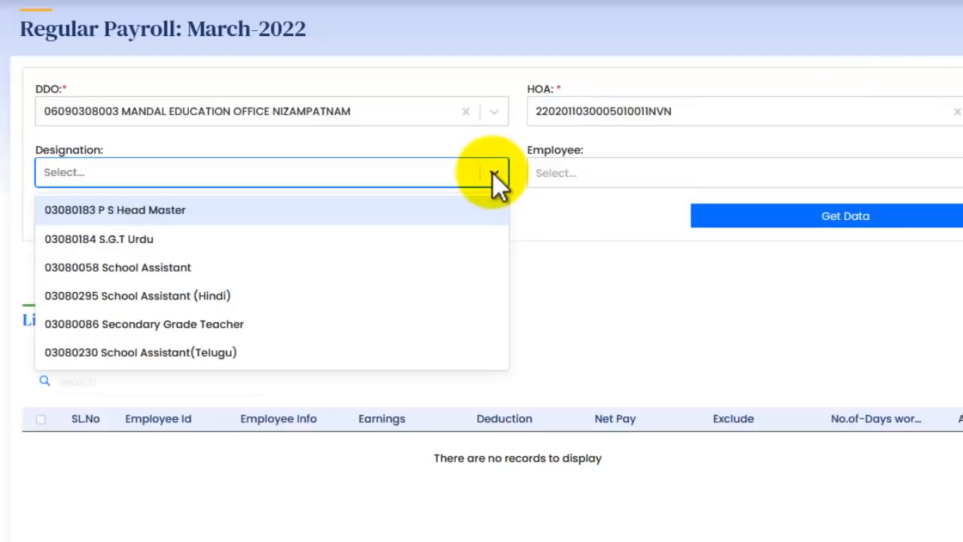
{"action": "left_click", "coordinate": [492, 173]}
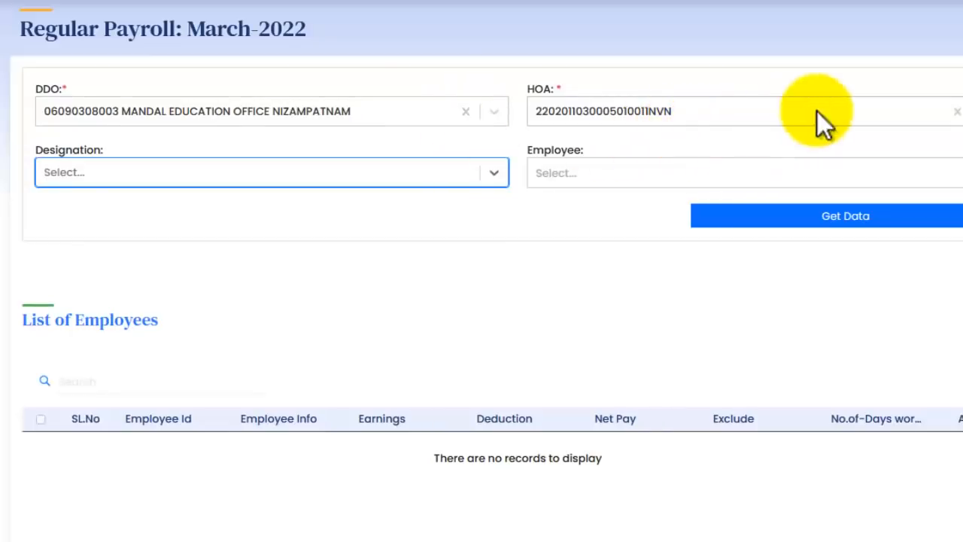
{"action": "left_click", "coordinate": [832, 217]}
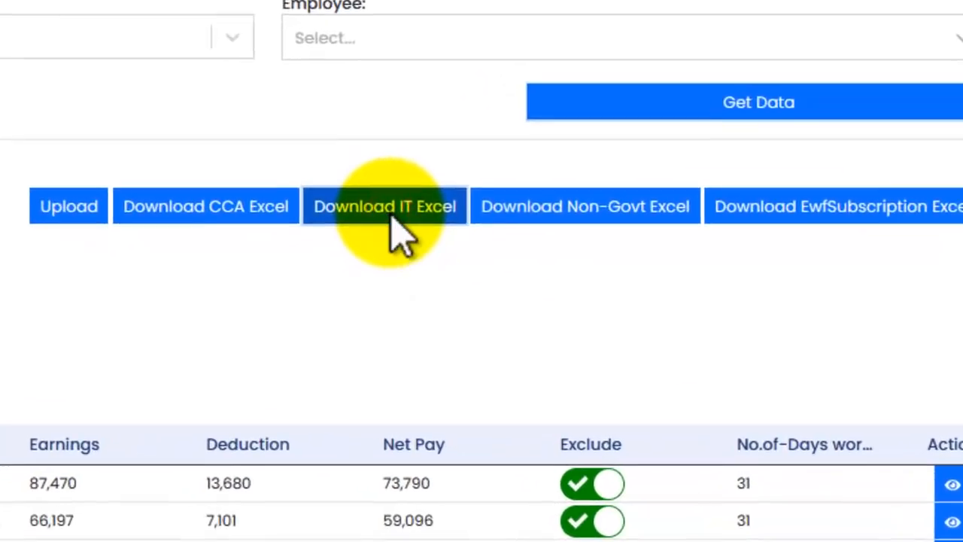
- Open the IT Excel file from the payroll page in Excel and look through its employee rows
{"action": "left_click", "coordinate": [417, 303]}
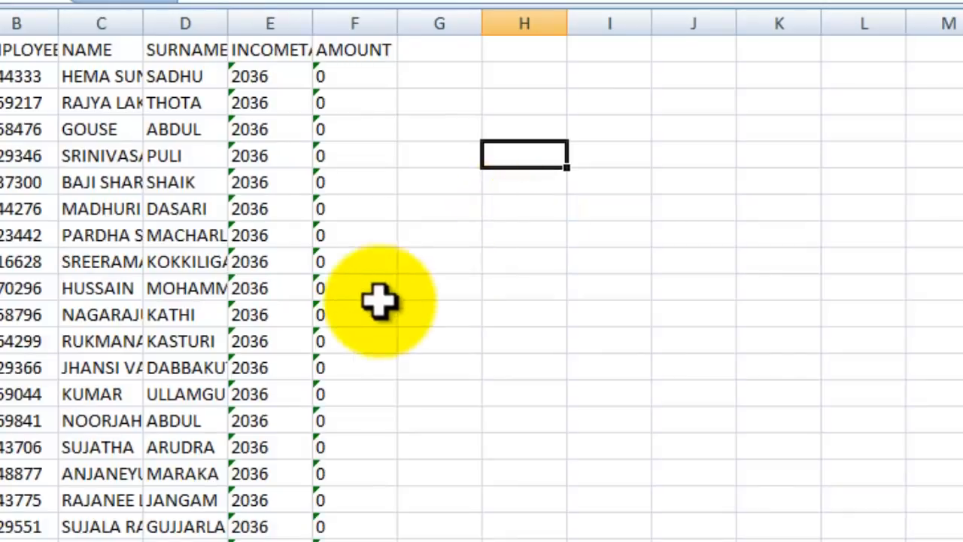
{"action": "scroll", "coordinate": [308, 417], "scroll_direction": "down", "scroll_amount": 15}
{"action": "scroll", "coordinate": [306, 476], "scroll_direction": "down", "scroll_amount": 10}
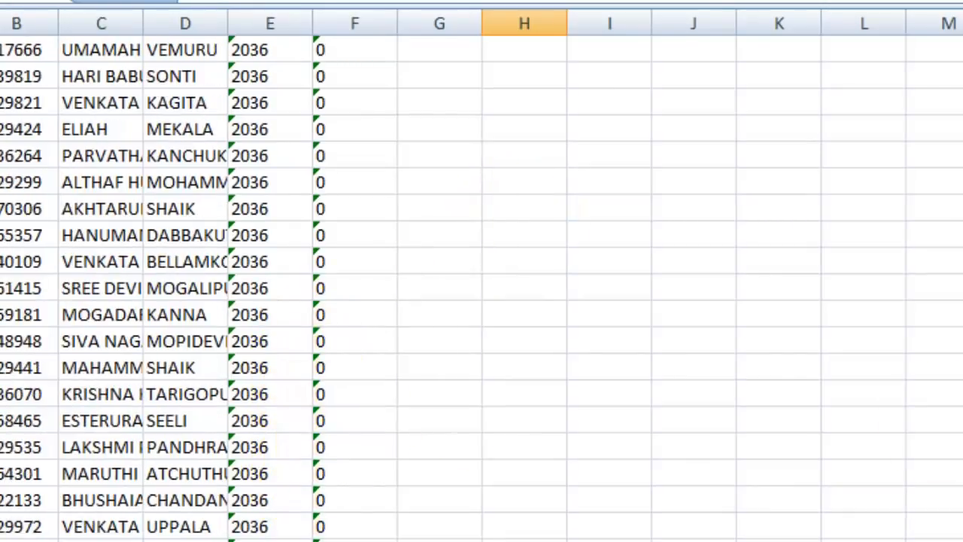
{"action": "scroll", "coordinate": [305, 477], "scroll_direction": "up", "scroll_amount": 3}
{"action": "scroll", "coordinate": [482, 286], "scroll_direction": "up", "scroll_amount": 20}
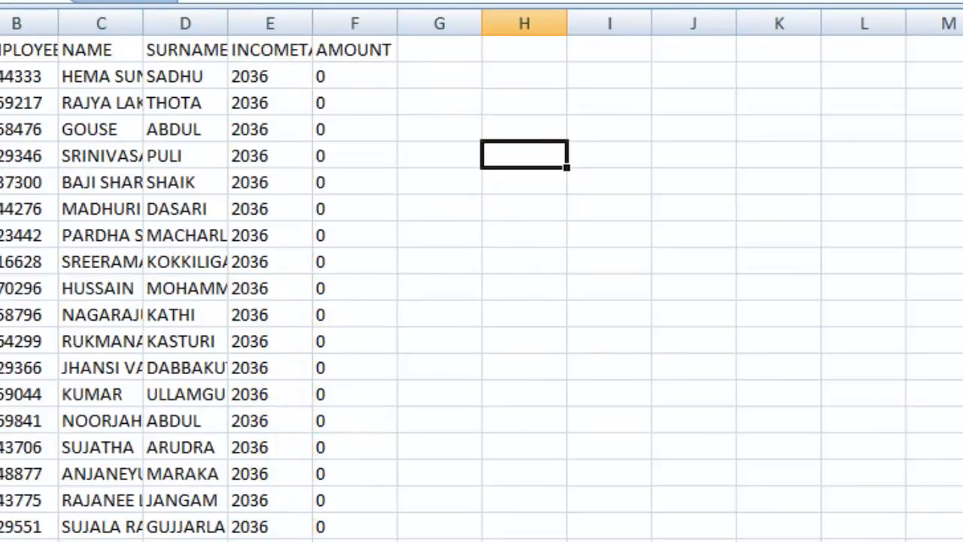
- Go down the AMOUNT column of the income tax sheet, checking each employee's entry from the first row
{"action": "left_click", "coordinate": [355, 52]}
{"action": "left_click", "coordinate": [362, 79]}
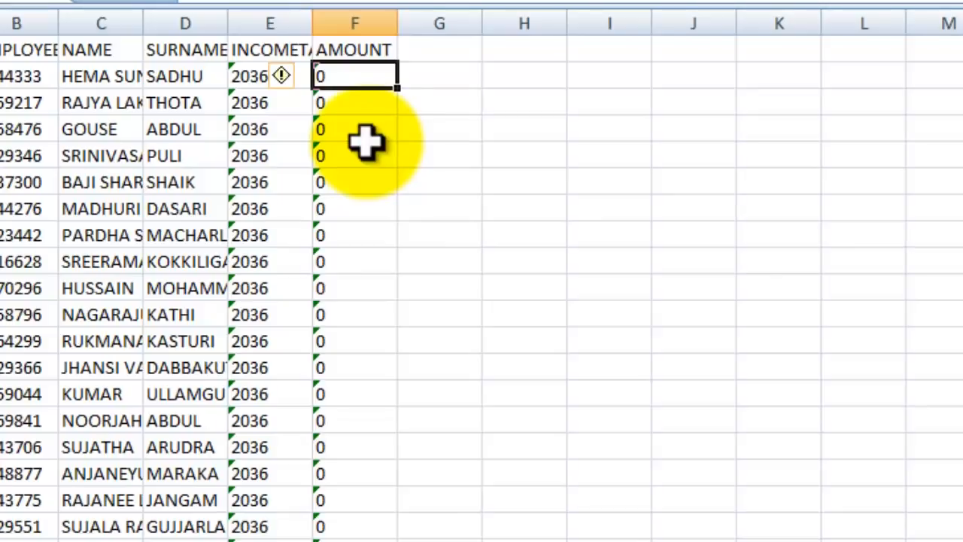
{"action": "key", "text": "Down"}
{"action": "key", "text": "Down"}
{"action": "key", "text": "Down"}
{"action": "key", "text": "Down"}
{"action": "key", "text": "Down"}
{"action": "key", "text": "Down"}
{"action": "key", "text": "Down"}
{"action": "key", "text": "Down"}
{"action": "key", "text": "Down"}
{"action": "key", "text": "Down"}
{"action": "key", "text": "Down"}
{"action": "key", "text": "Down"}
{"action": "key", "text": "Down"}
{"action": "key", "text": "Down"}
{"action": "key", "text": "Down"}
{"action": "key", "text": "Down"}
{"action": "key", "text": "Down"}
{"action": "key", "text": "Down"}
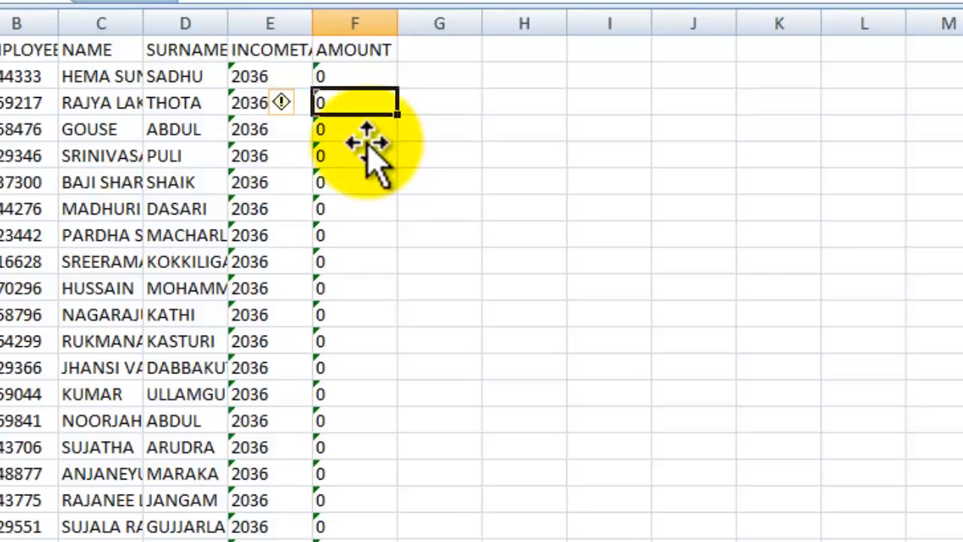
{"action": "key", "text": "Down"}
{"action": "key", "text": "Down"}
{"action": "key", "text": "Down"}
{"action": "key", "text": "Down"}
{"action": "key", "text": "Down"}
{"action": "key", "text": "Down"}
{"action": "key", "text": "Down"}
{"action": "key", "text": "Down"}
{"action": "key", "text": "Down"}
{"action": "key", "text": "Down"}
{"action": "key", "text": "Down"}
{"action": "key", "text": "Down"}
{"action": "key", "text": "Down"}
{"action": "key", "text": "Down"}
{"action": "key", "text": "Down"}
{"action": "key", "text": "Down"}
{"action": "key", "text": "Down"}
{"action": "key", "text": "Down"}
{"action": "key", "text": "Down"}
{"action": "key", "text": "Down"}
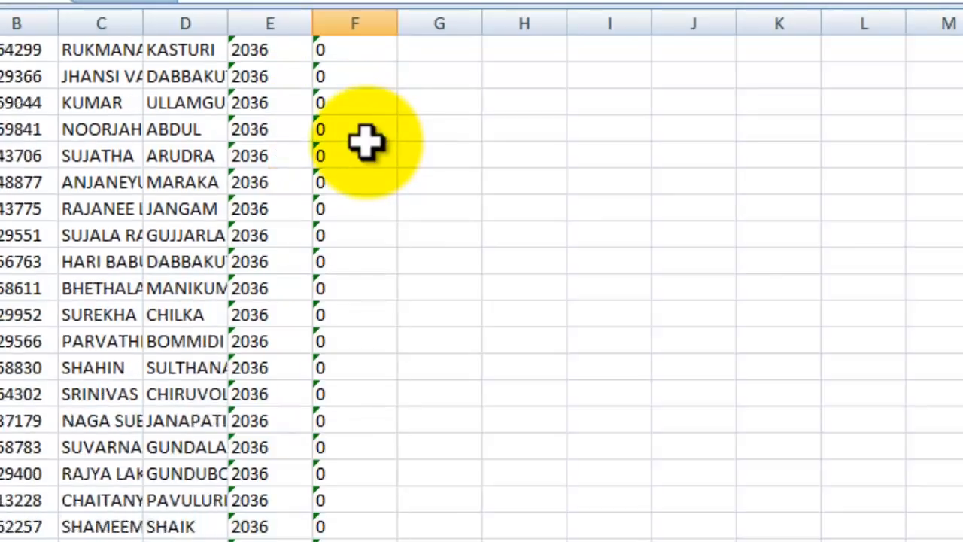
{"action": "key", "text": "Down"}
{"action": "key", "text": "Down"}
{"action": "key", "text": "Down"}
{"action": "key", "text": "Down"}
{"action": "key", "text": "Down"}
{"action": "key", "text": "Down"}
{"action": "key", "text": "Down"}
{"action": "key", "text": "Down"}
{"action": "key", "text": "Down"}
{"action": "key", "text": "Down"}
{"action": "key", "text": "Down"}
{"action": "key", "text": "Down"}
{"action": "key", "text": "Down"}
{"action": "key", "text": "Down"}
{"action": "key", "text": "Down"}
{"action": "key", "text": "Down"}
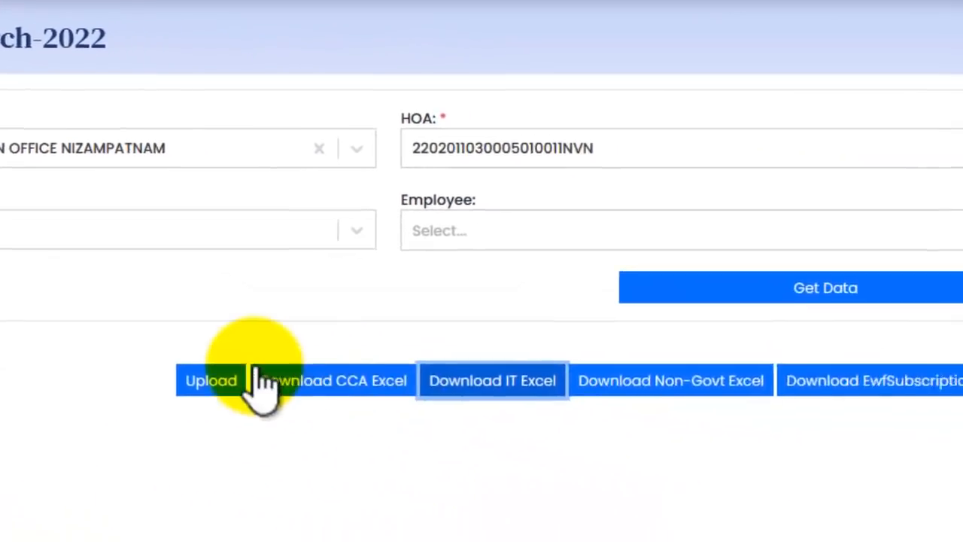
- On the portal's payroll page, examine the Upload IT File option under File Uploads and close the dialog without choosing a file
{"action": "left_click", "coordinate": [143, 380]}
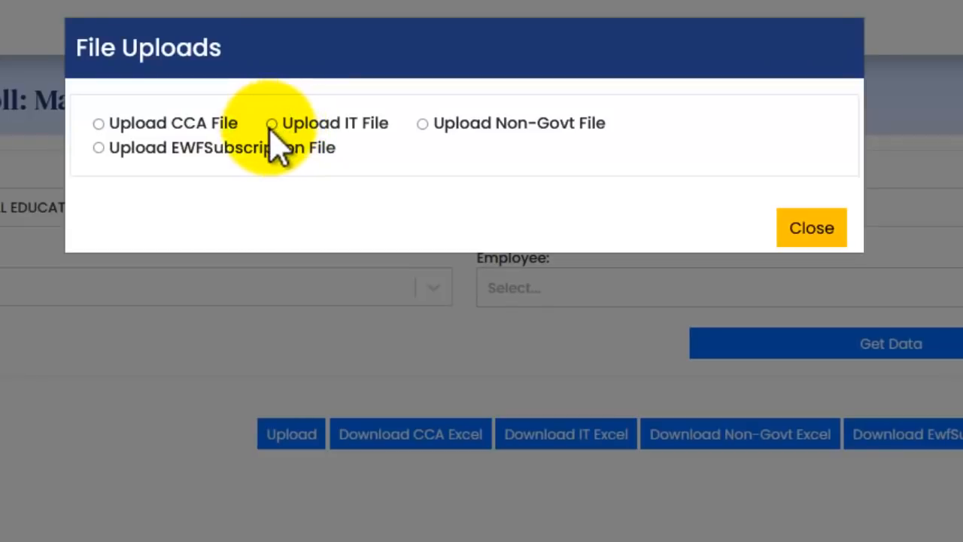
{"action": "left_click", "coordinate": [272, 123]}
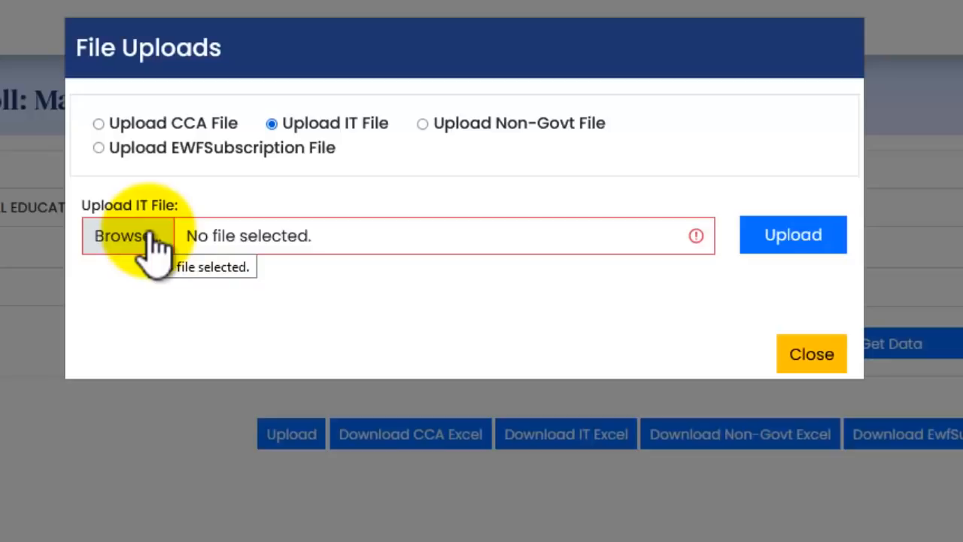
{"action": "left_click", "coordinate": [823, 354]}
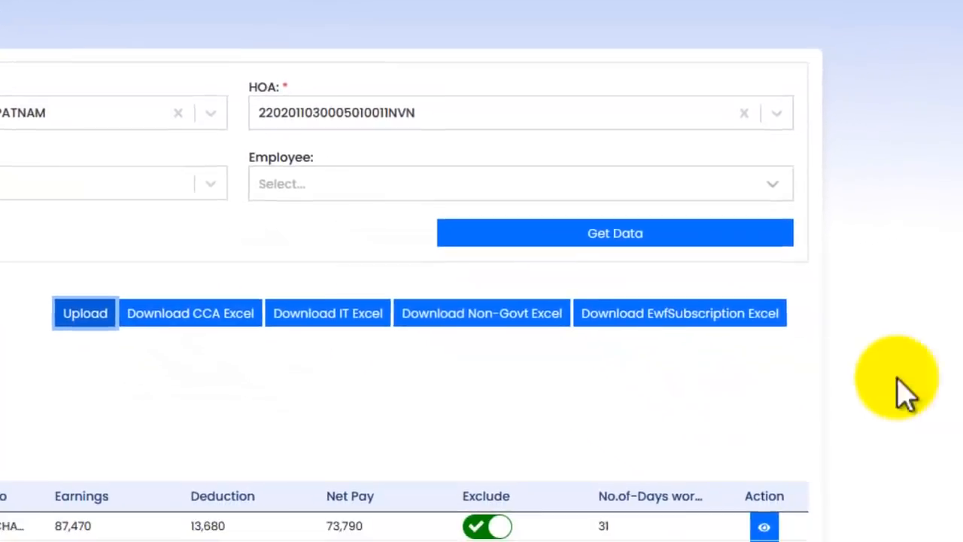
- Open the first listed employee's payroll details and check the EWF Subscription (2037) deduction entry
{"action": "scroll", "coordinate": [741, 344], "scroll_direction": "down", "scroll_amount": 6}
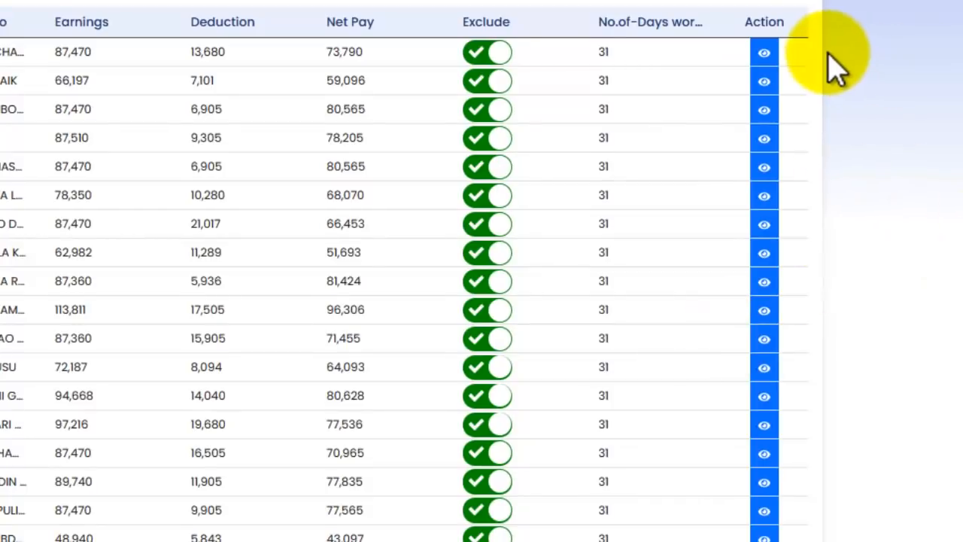
{"action": "left_click", "coordinate": [766, 54]}
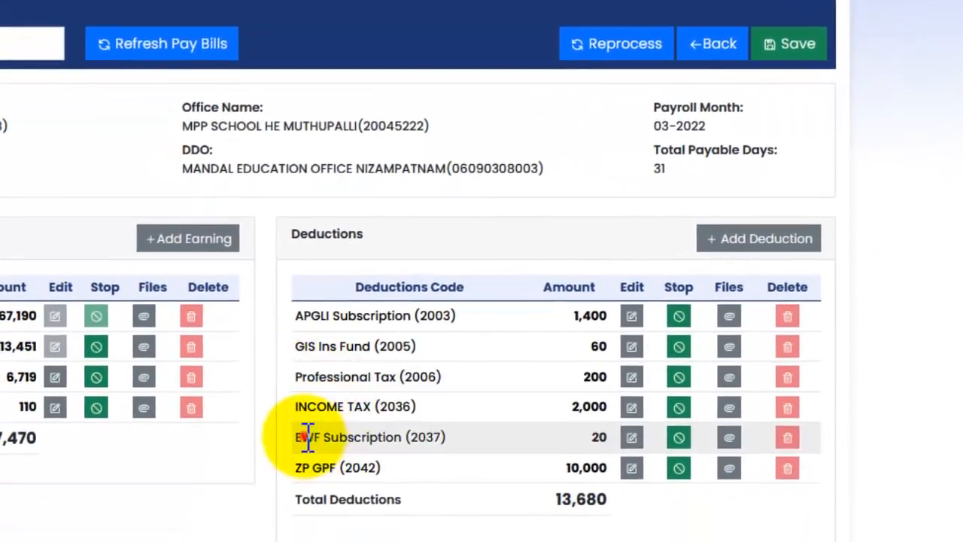
{"action": "left_click_drag", "start_coordinate": [301, 438], "coordinate": [374, 436]}
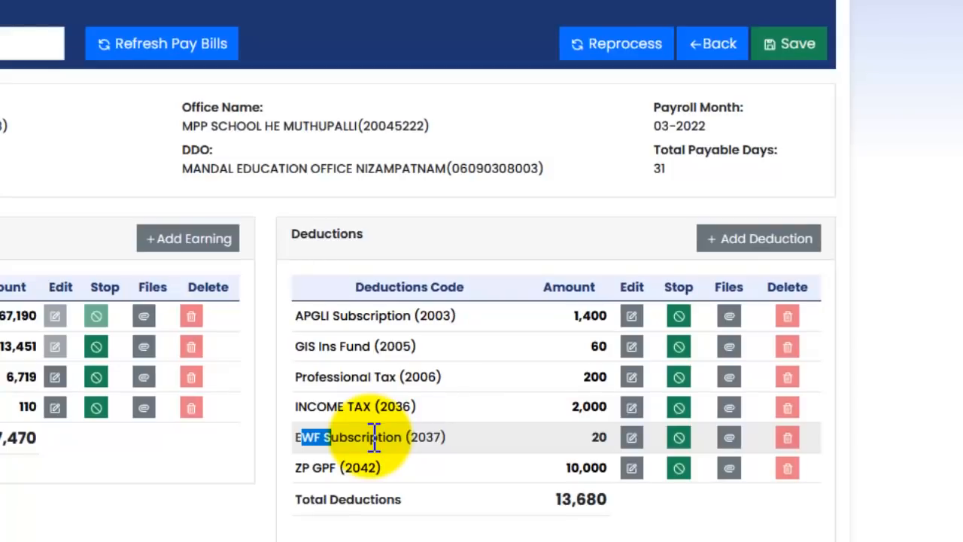
{"action": "left_click_drag", "start_coordinate": [441, 440], "coordinate": [425, 437]}
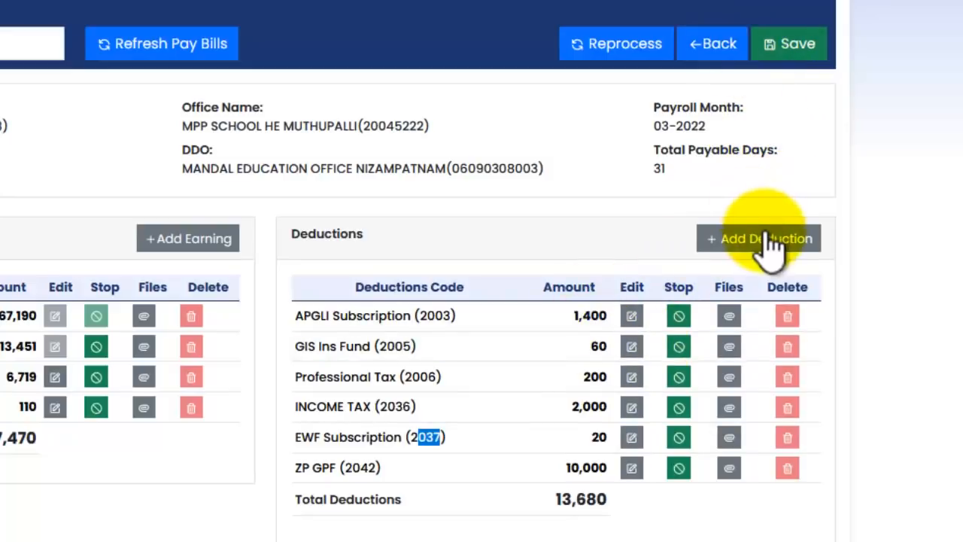
{"action": "left_click_drag", "start_coordinate": [411, 437], "coordinate": [473, 438]}
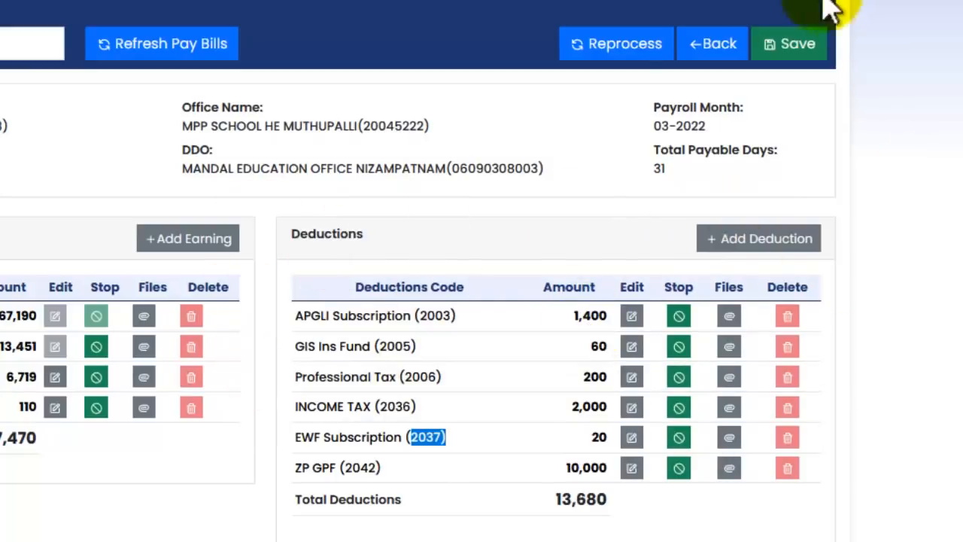
- Review the available values for No. Of Working Days in the employee's payroll summary
{"action": "left_click", "coordinate": [645, 53]}
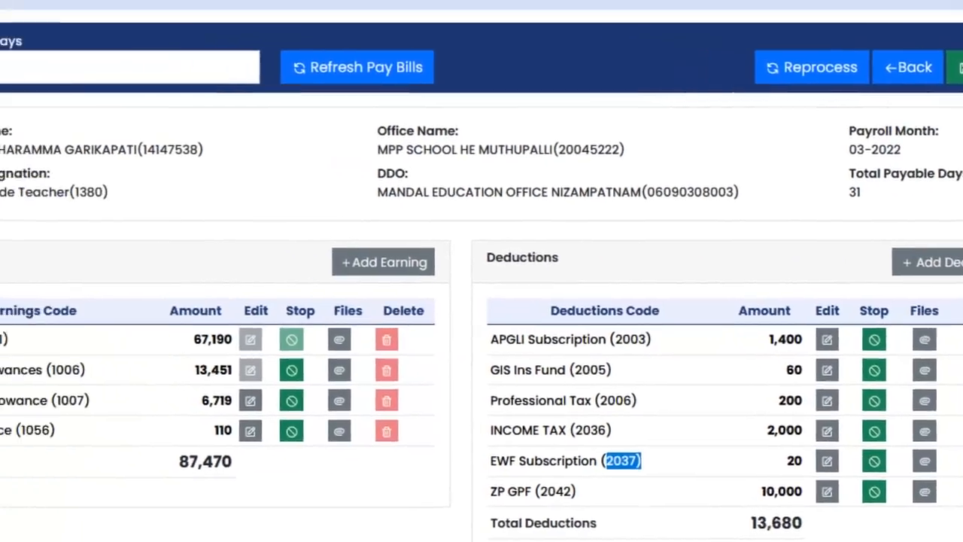
{"action": "left_click", "coordinate": [101, 123]}
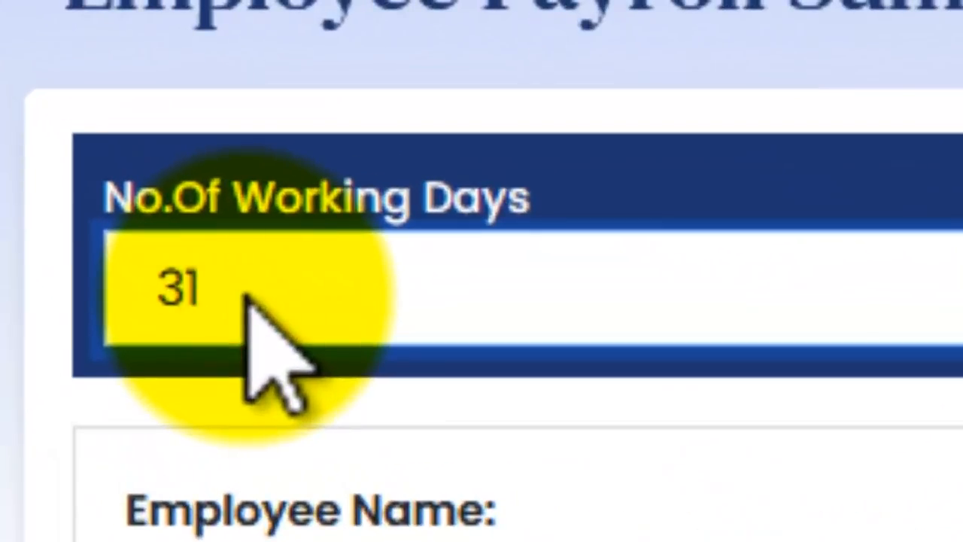
{"action": "left_click", "coordinate": [247, 295]}
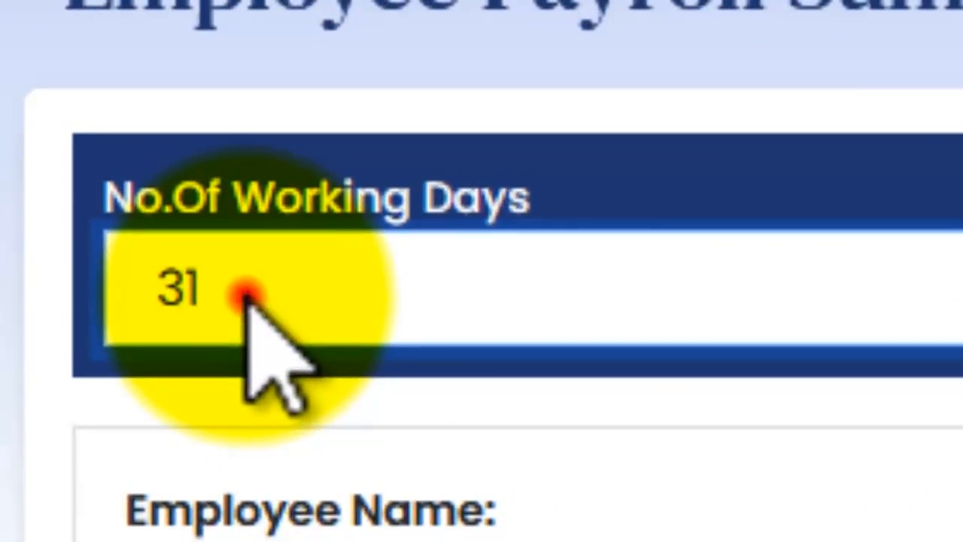
{"action": "left_click", "coordinate": [247, 295]}
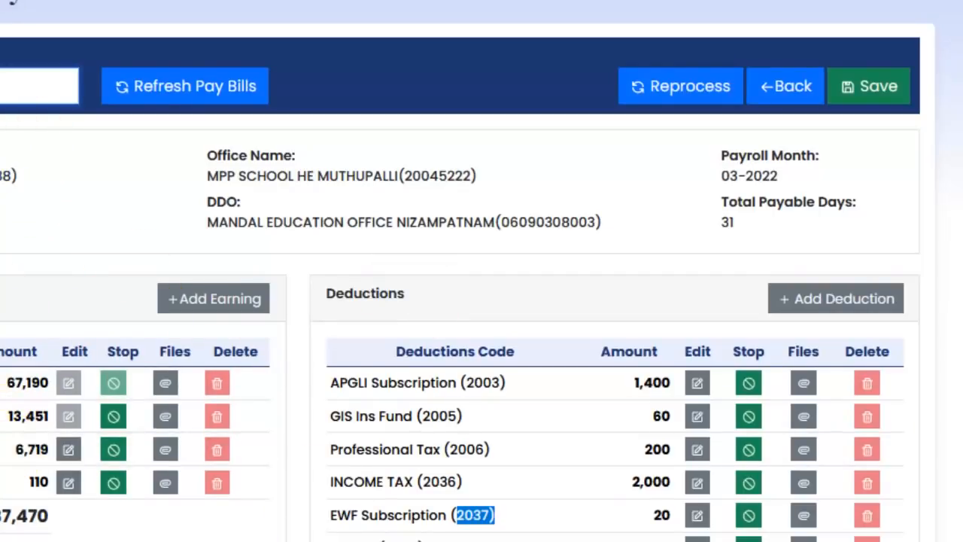
{"action": "left_click", "coordinate": [15, 85]}
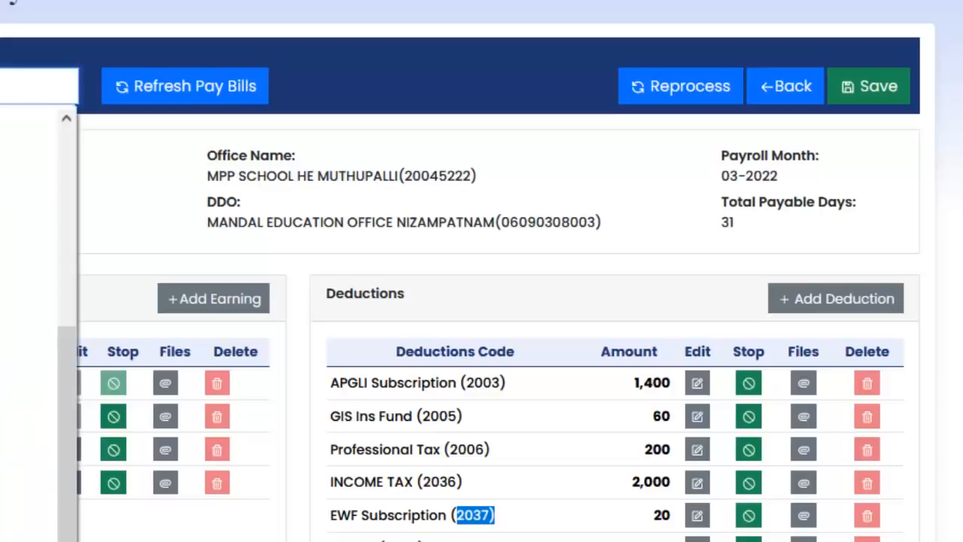
{"action": "left_click", "coordinate": [8, 451]}
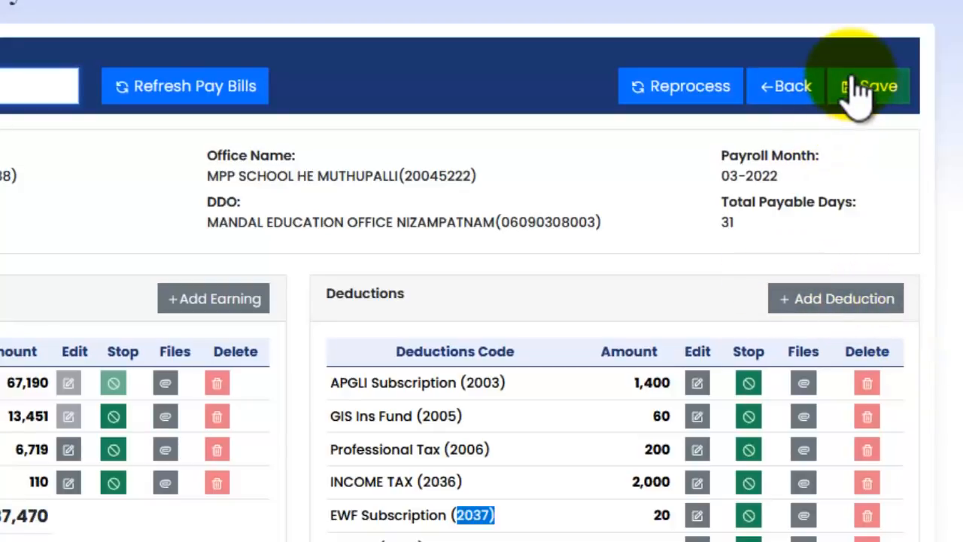
- Leave the payroll summary without saving and fetch the employee list for the selected DDO and HOA again
{"action": "left_click", "coordinate": [802, 96]}
{"action": "left_click", "coordinate": [728, 322]}
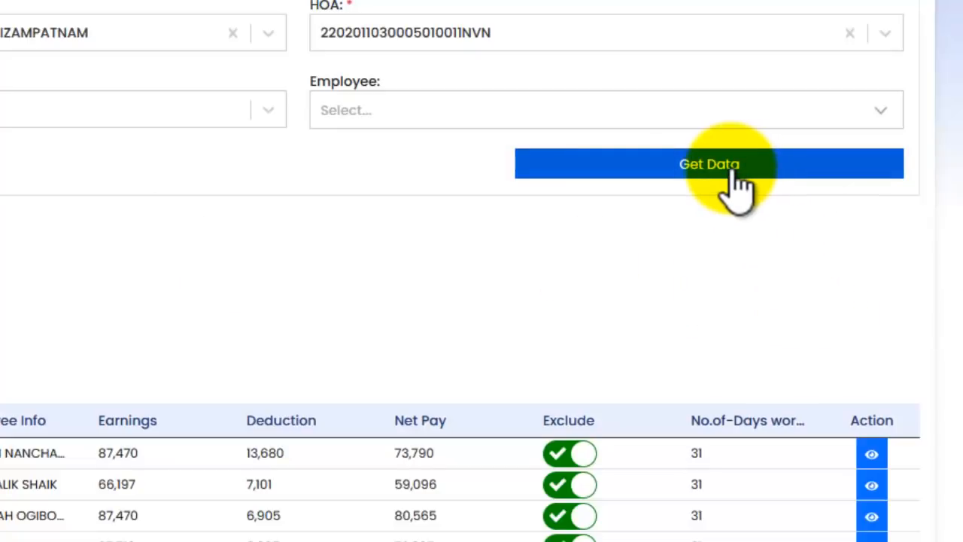
- Review the Net Pay amounts of the listed employees down through the payroll table
{"action": "scroll", "coordinate": [956, 292], "scroll_direction": "down", "scroll_amount": 3}
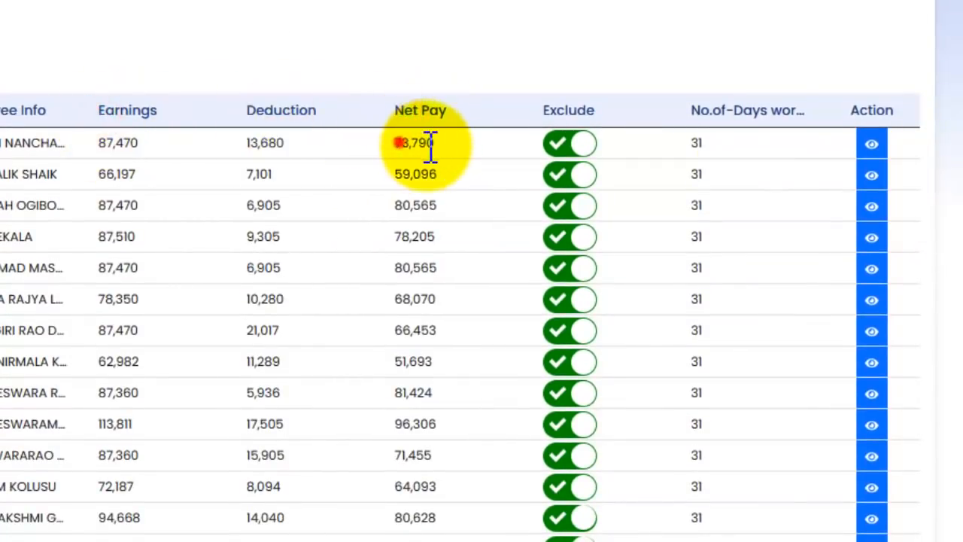
{"action": "left_click_drag", "start_coordinate": [399, 143], "coordinate": [434, 147]}
{"action": "left_click_drag", "start_coordinate": [402, 185], "coordinate": [445, 468]}
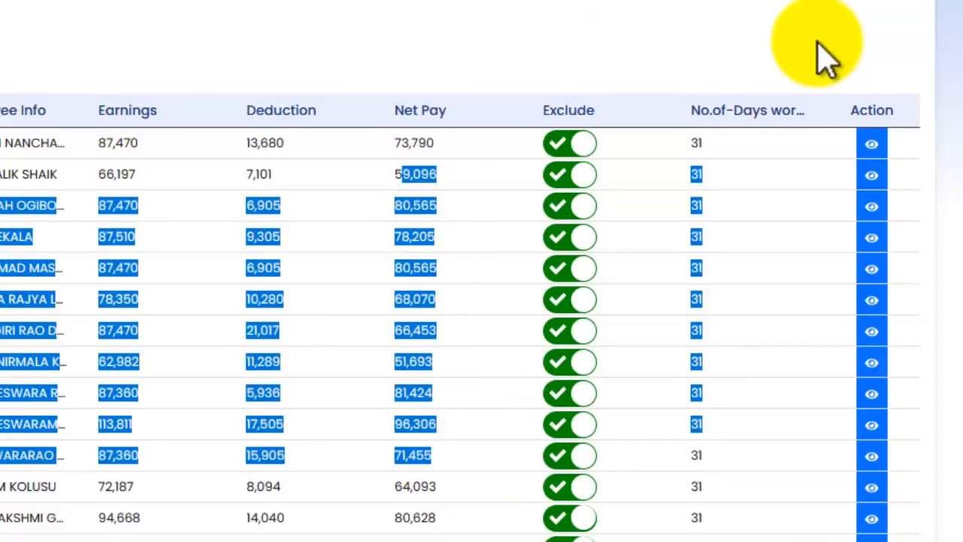
{"action": "scroll", "coordinate": [894, 30], "scroll_direction": "down", "scroll_amount": 20}
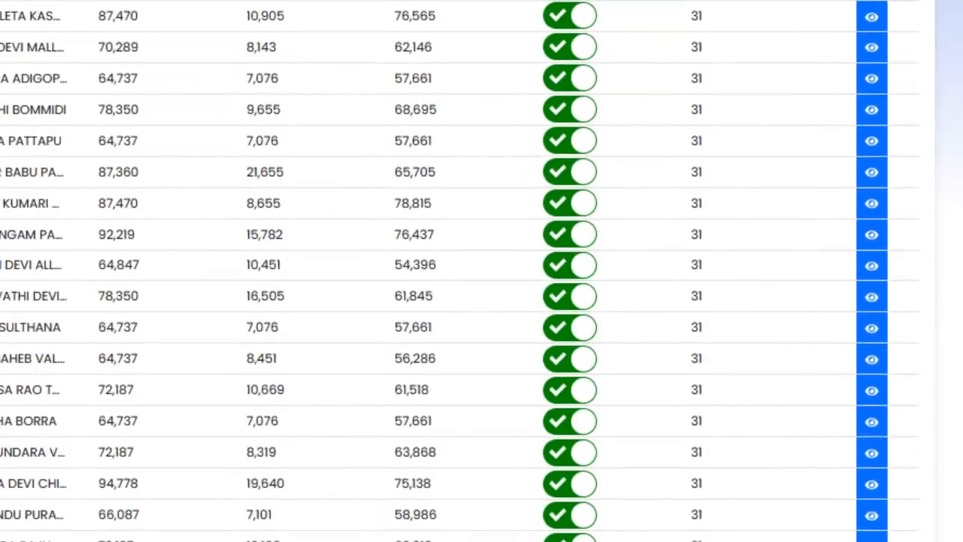
- Save the employee payroll list, proceed to the bill summary and review the Employee Attendance table
{"action": "scroll", "coordinate": [677, 301], "scroll_direction": "down", "scroll_amount": 5}
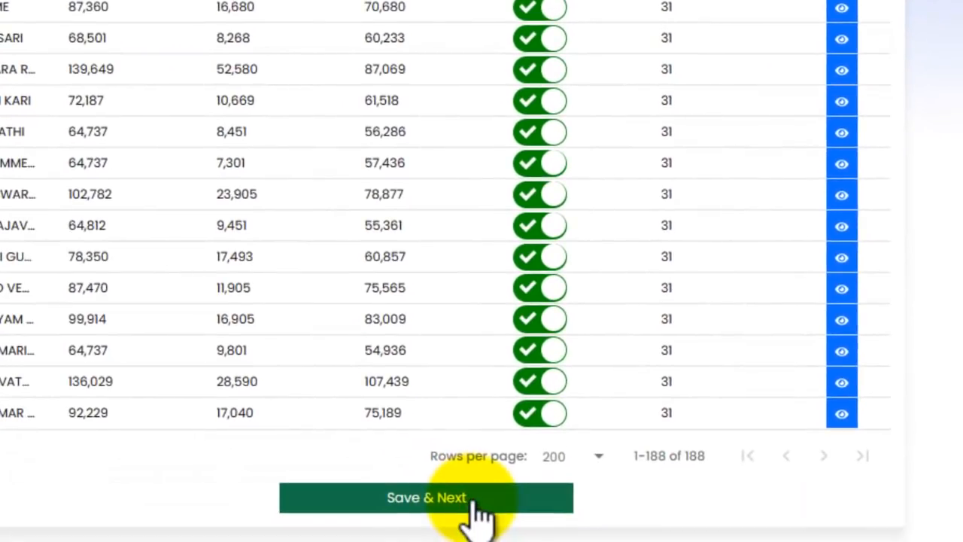
{"action": "left_click", "coordinate": [474, 497]}
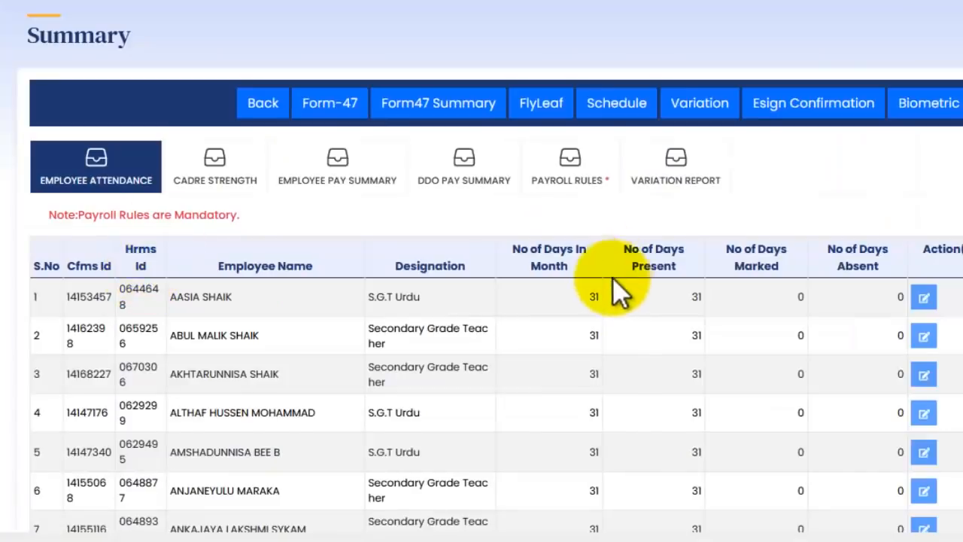
{"action": "scroll", "coordinate": [464, 308], "scroll_direction": "down", "scroll_amount": 8}
{"action": "scroll", "coordinate": [511, 301], "scroll_direction": "up", "scroll_amount": 10}
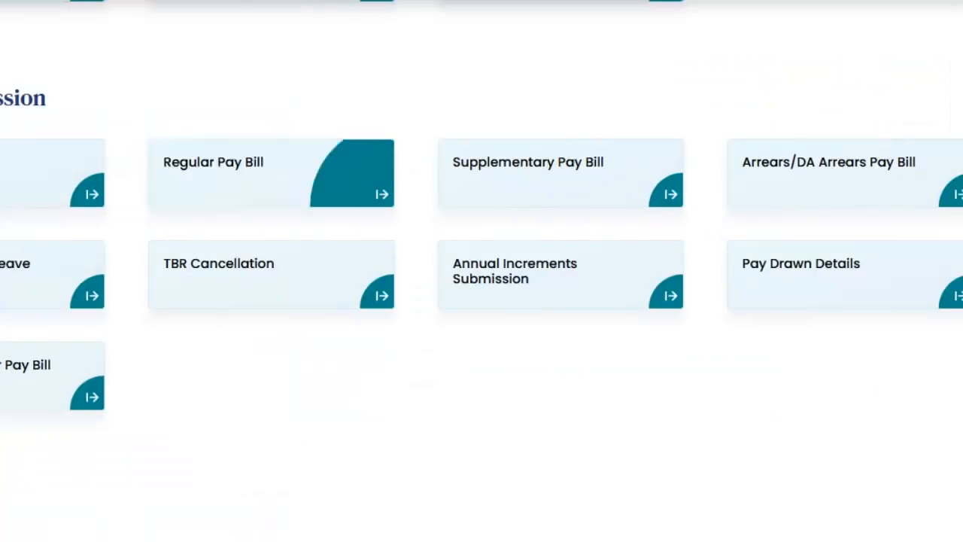
- Open the TBR Cancellation service under Pay Bill Submission to check the submitted TBR entries
{"action": "scroll", "coordinate": [481, 271], "scroll_direction": "down", "scroll_amount": 5}
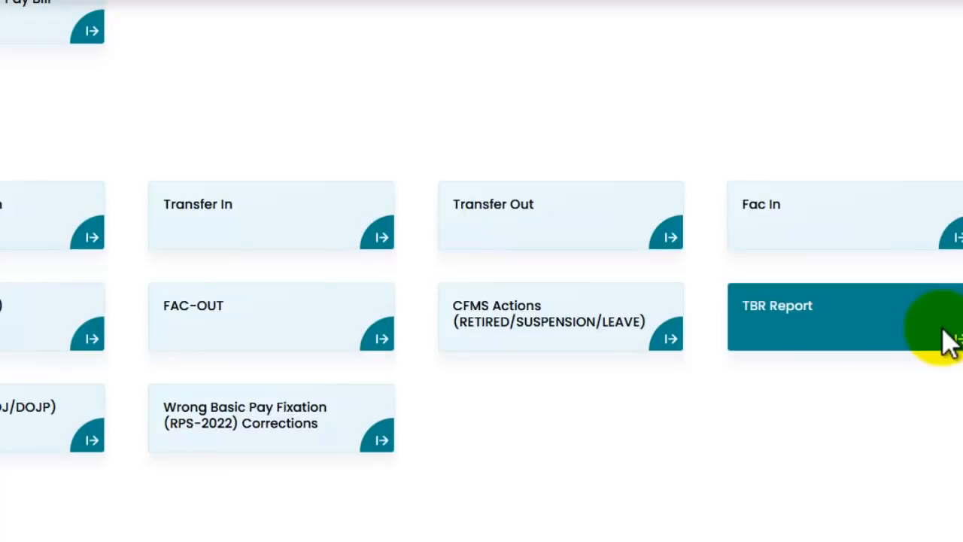
{"action": "scroll", "coordinate": [315, 398], "scroll_direction": "up", "scroll_amount": 4}
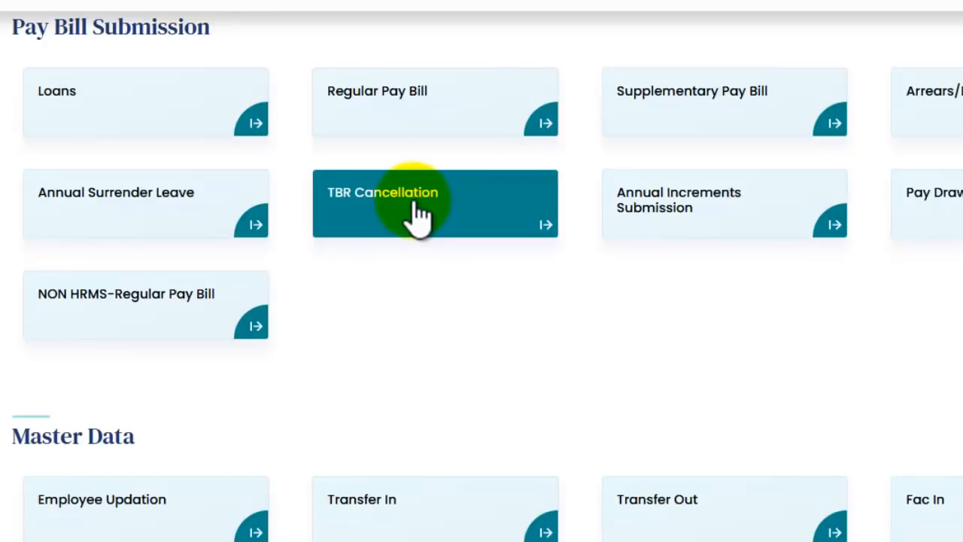
{"action": "left_click", "coordinate": [396, 197]}
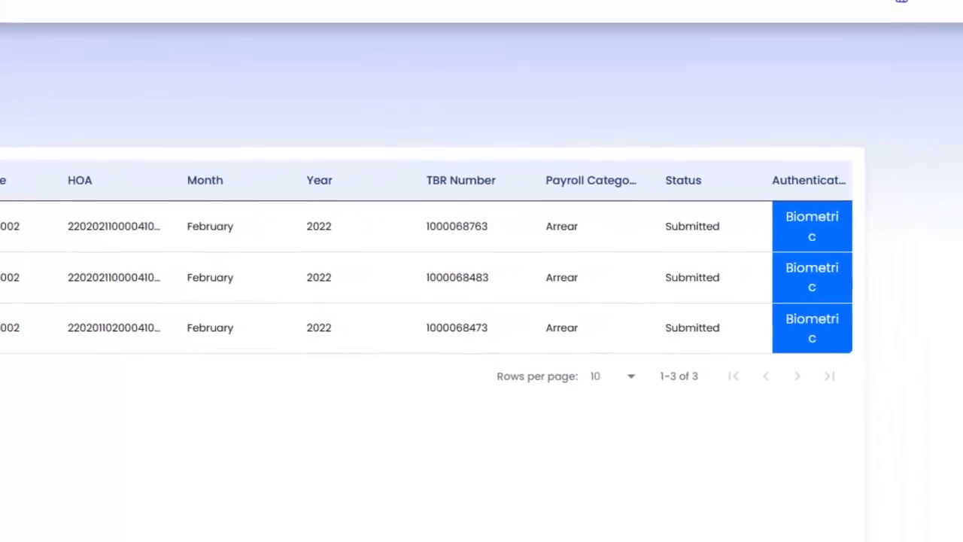
{"action": "left_click", "coordinate": [232, 219]}
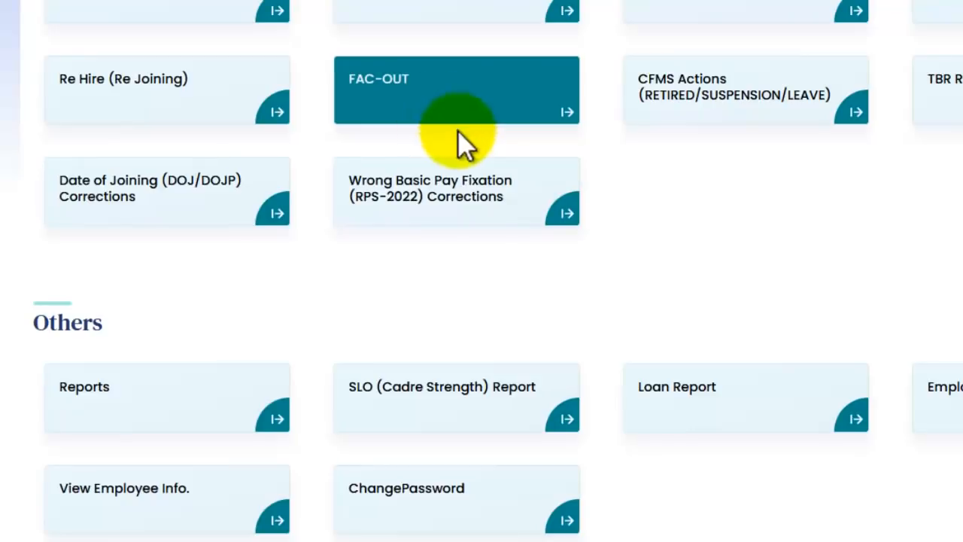
{"action": "left_click", "coordinate": [280, 425]}
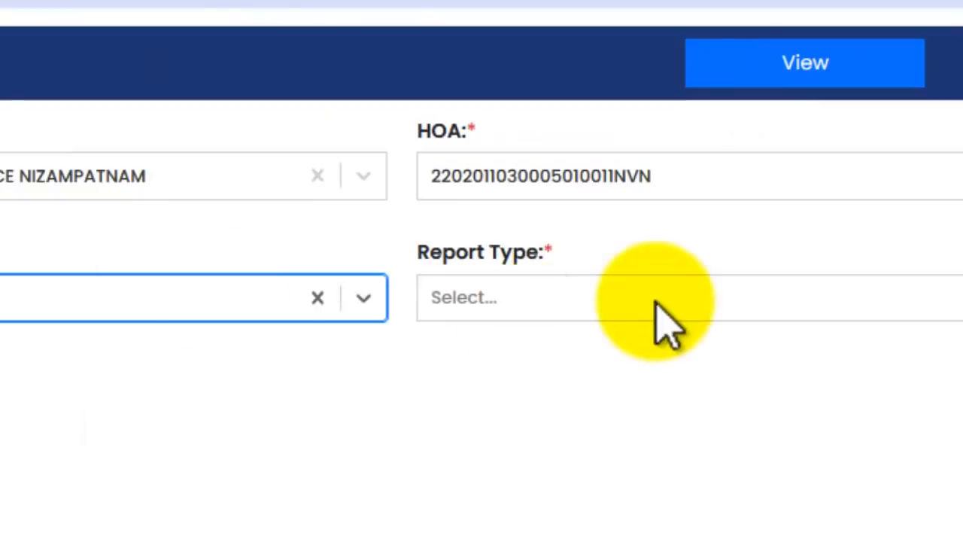
{"action": "left_click", "coordinate": [537, 303]}
{"action": "left_click", "coordinate": [663, 354]}
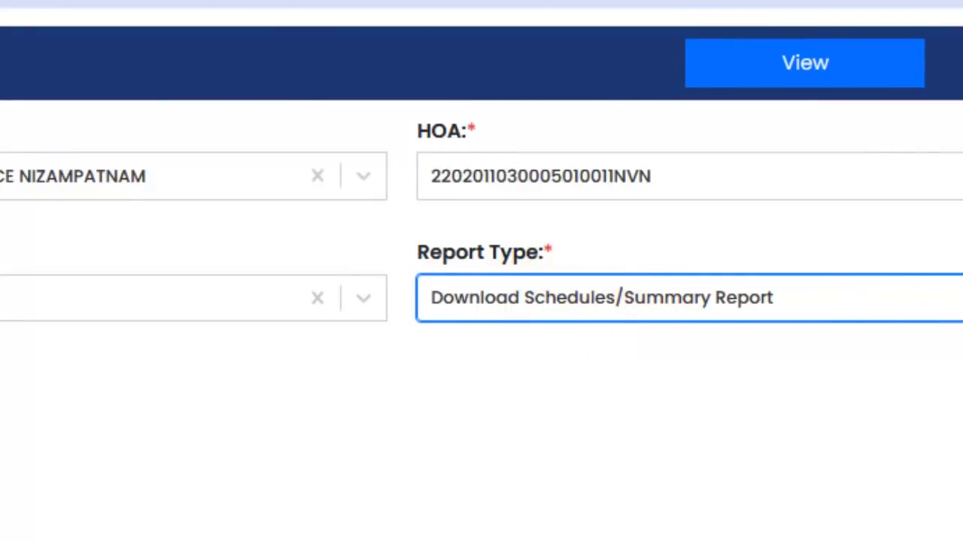
{"action": "left_click", "coordinate": [878, 59]}
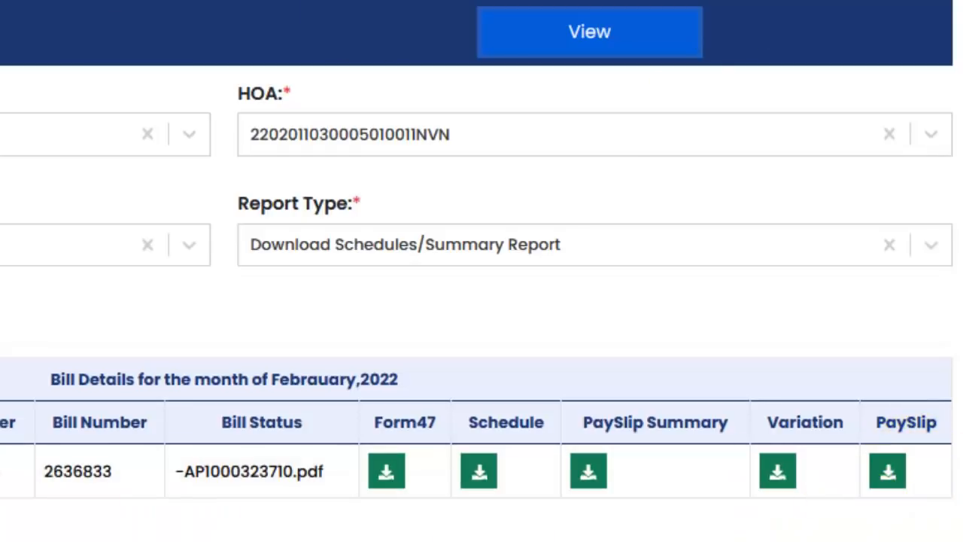
- Examine the Variation and PaySlip download columns in the February 2022 bill details
{"action": "left_click", "coordinate": [663, 1]}
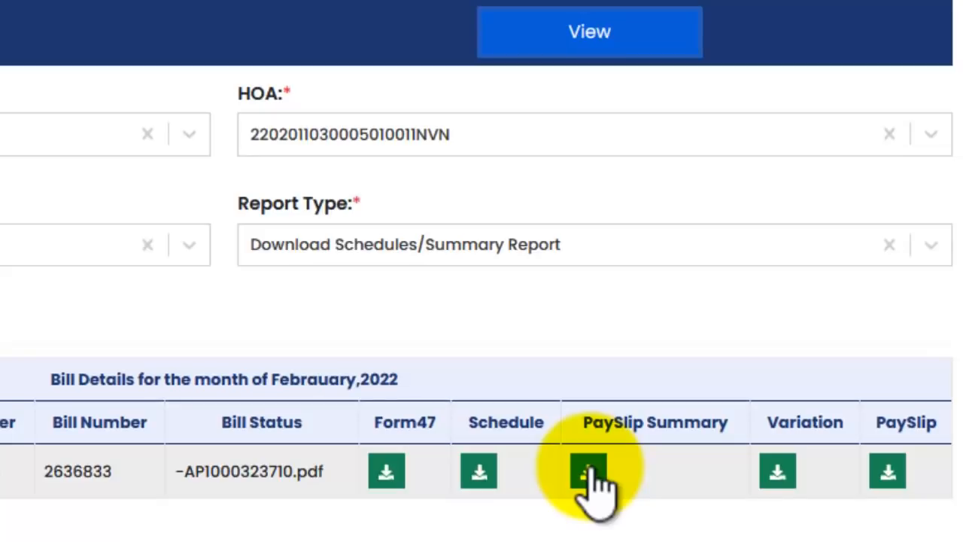
{"action": "left_click_drag", "start_coordinate": [769, 425], "coordinate": [823, 421]}
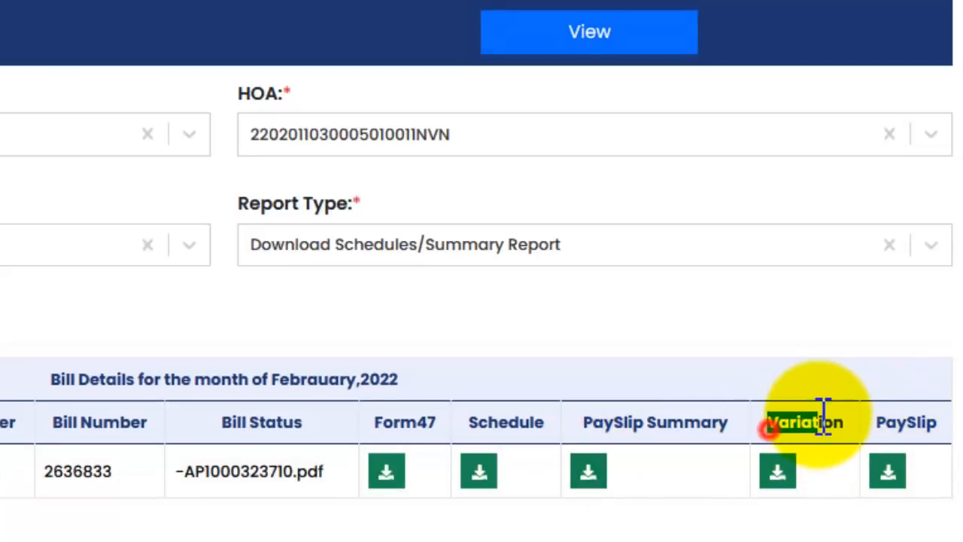
{"action": "left_click_drag", "start_coordinate": [884, 420], "coordinate": [954, 427]}
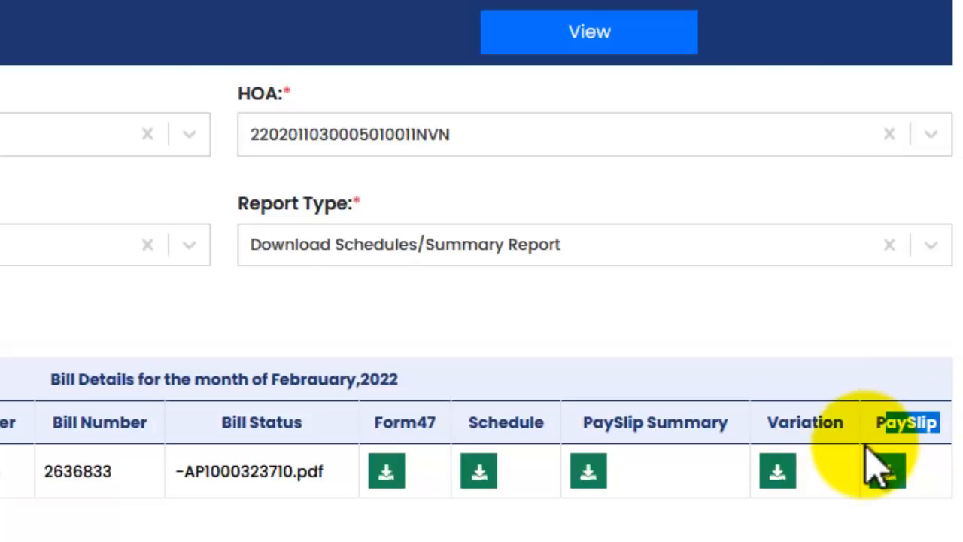
{"action": "left_click_drag", "start_coordinate": [763, 420], "coordinate": [796, 423]}
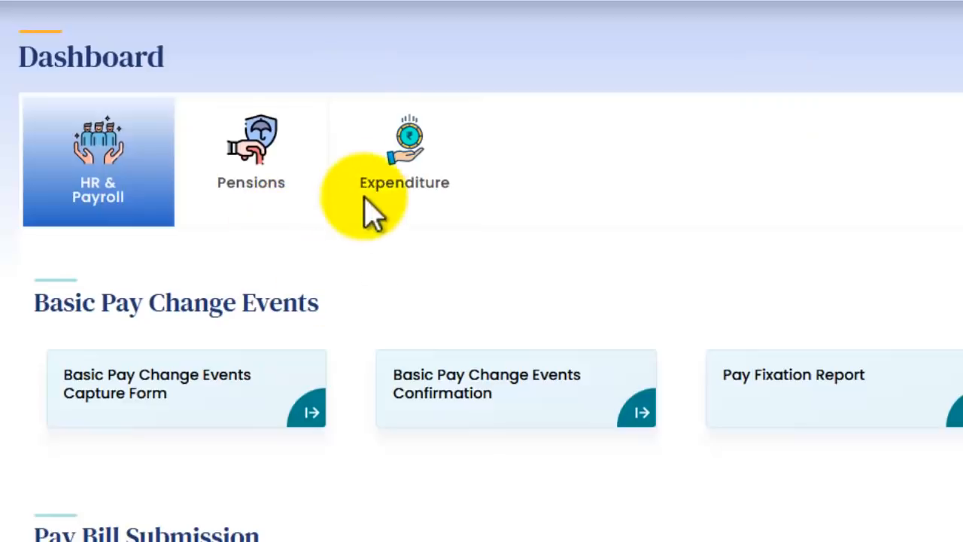
- Open Bill Life Cycle Management (BLM) under Expenditure and check the Draft, Sent and Tracked lists in the Work Center
{"action": "left_click", "coordinate": [419, 194]}
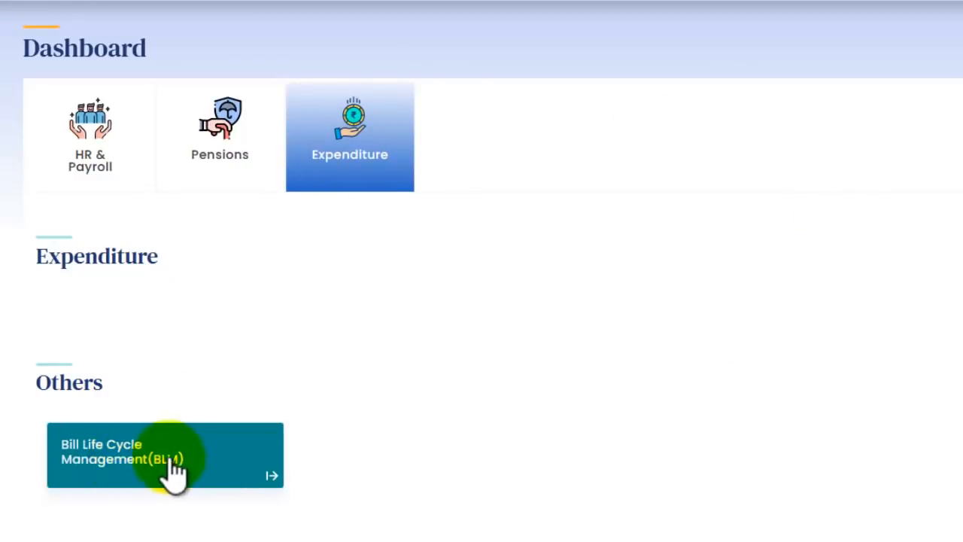
{"action": "left_click", "coordinate": [136, 468]}
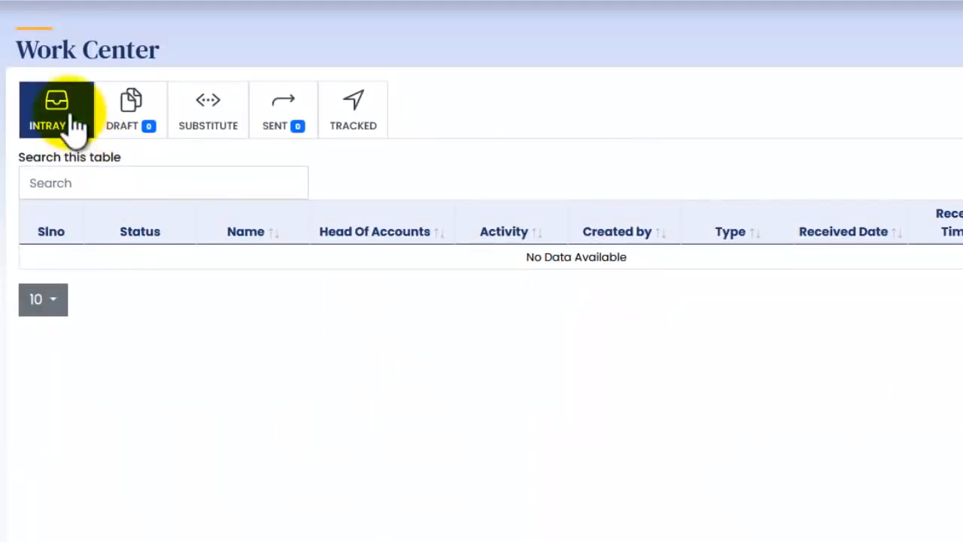
{"action": "left_click", "coordinate": [129, 112]}
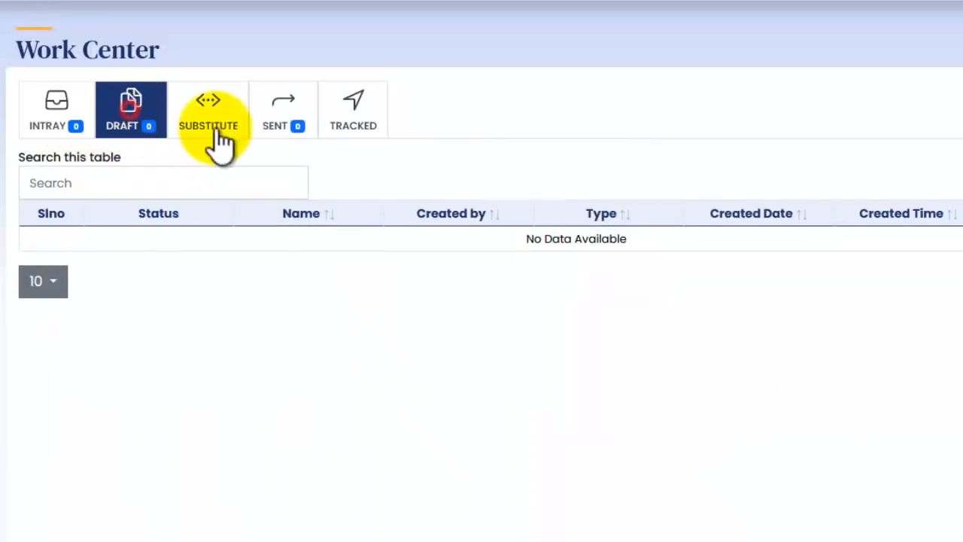
{"action": "left_click", "coordinate": [289, 120]}
{"action": "left_click", "coordinate": [343, 125]}
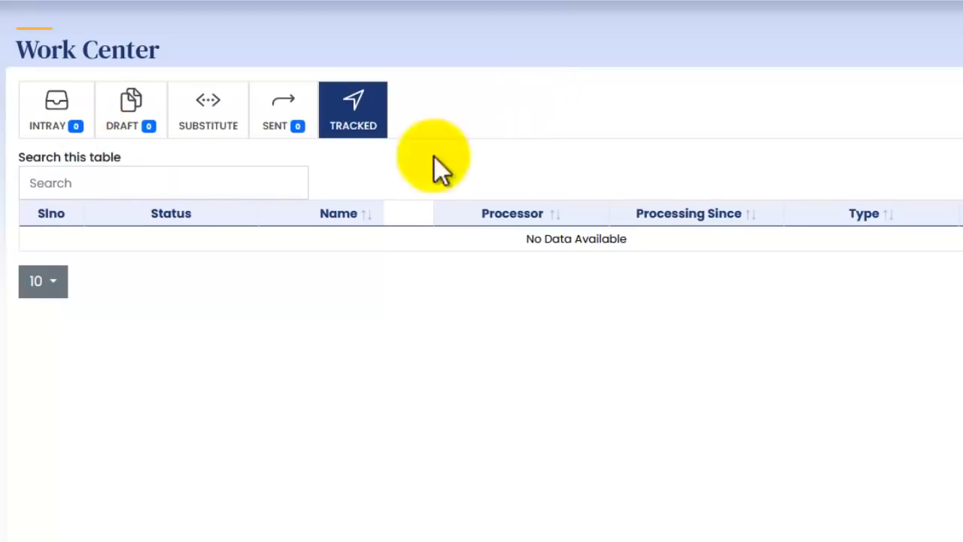
- Check the Work Center's Intray and Sent lists again, ending on the Intray
{"action": "left_click", "coordinate": [68, 106]}
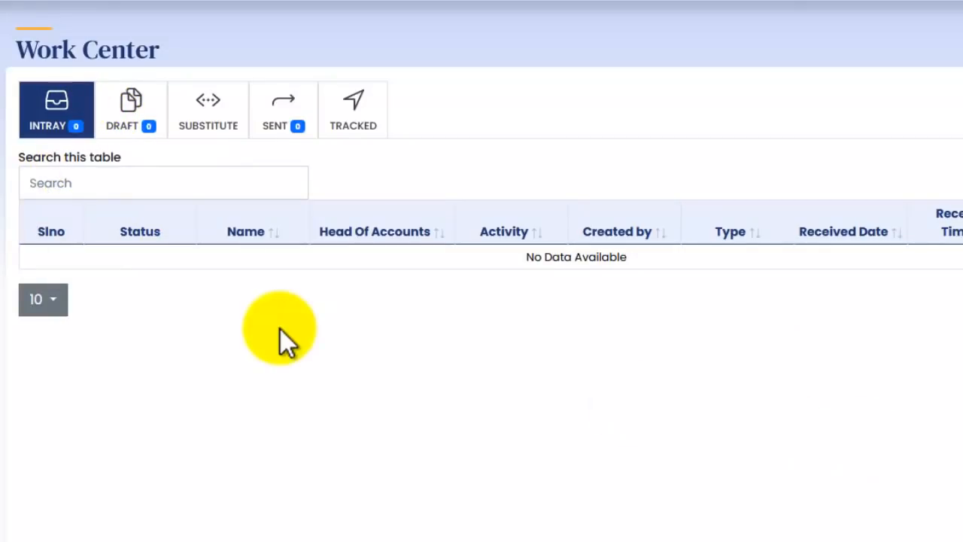
{"action": "left_click", "coordinate": [291, 100]}
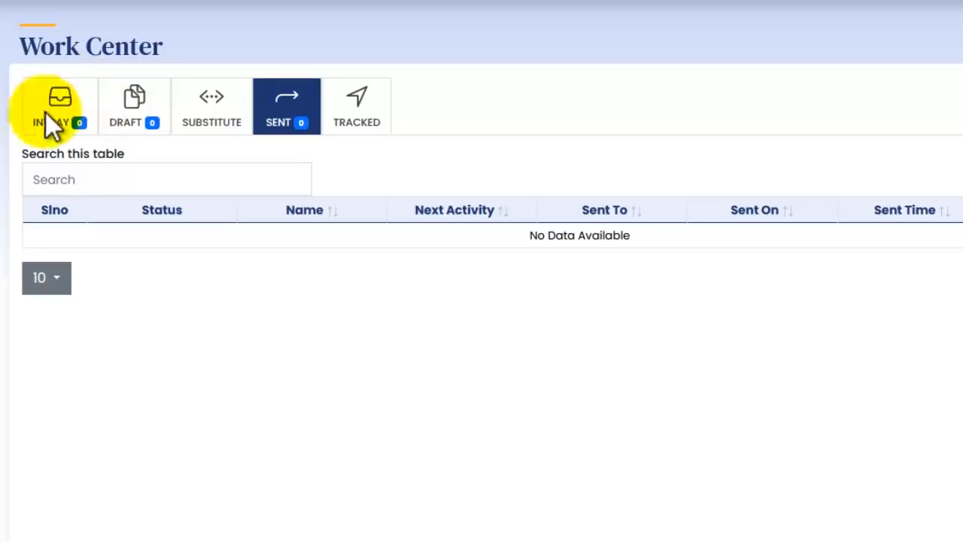
{"action": "left_click", "coordinate": [71, 113]}
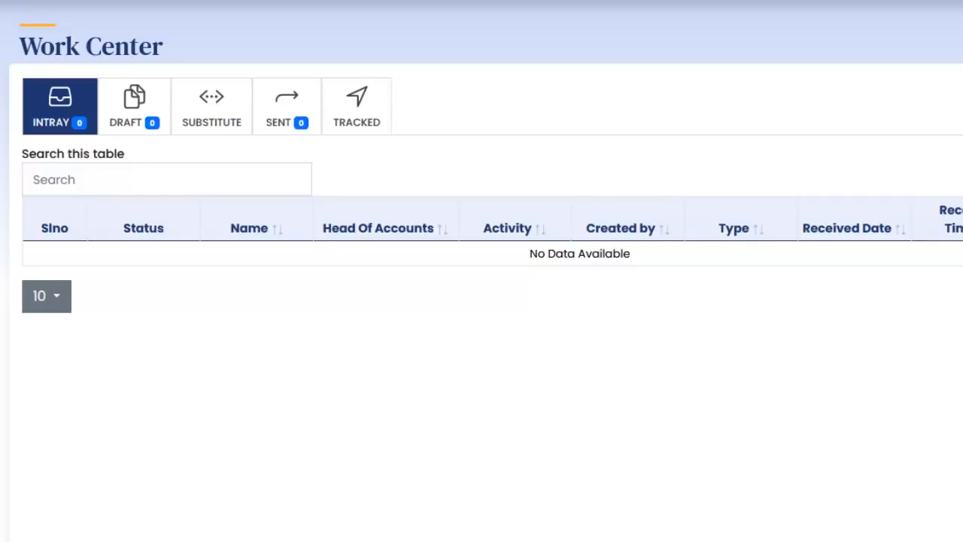
- Return to the dashboard and review the HR & Payroll services from Basic Pay Change Events through Others
{"action": "left_click", "coordinate": [601, 204]}
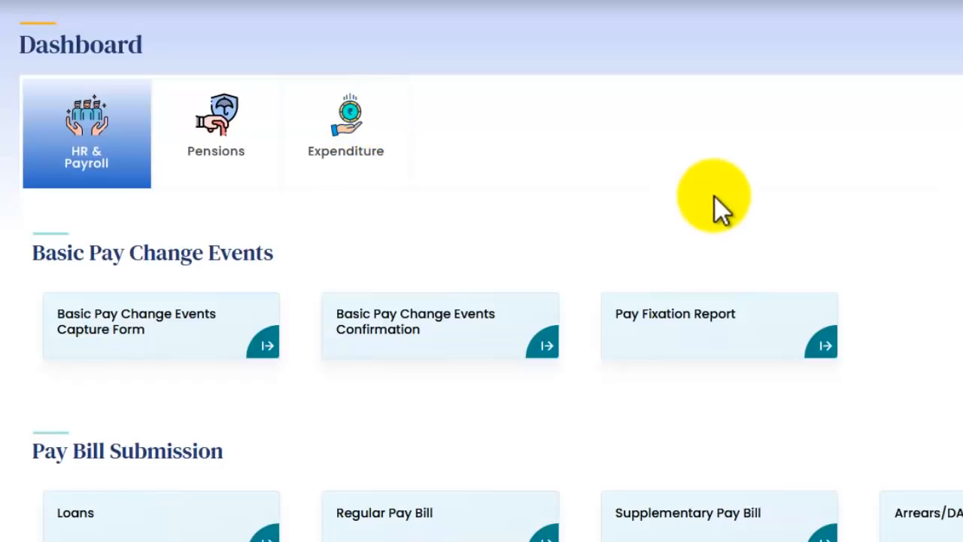
{"action": "scroll", "coordinate": [712, 202], "scroll_direction": "down", "scroll_amount": 12}
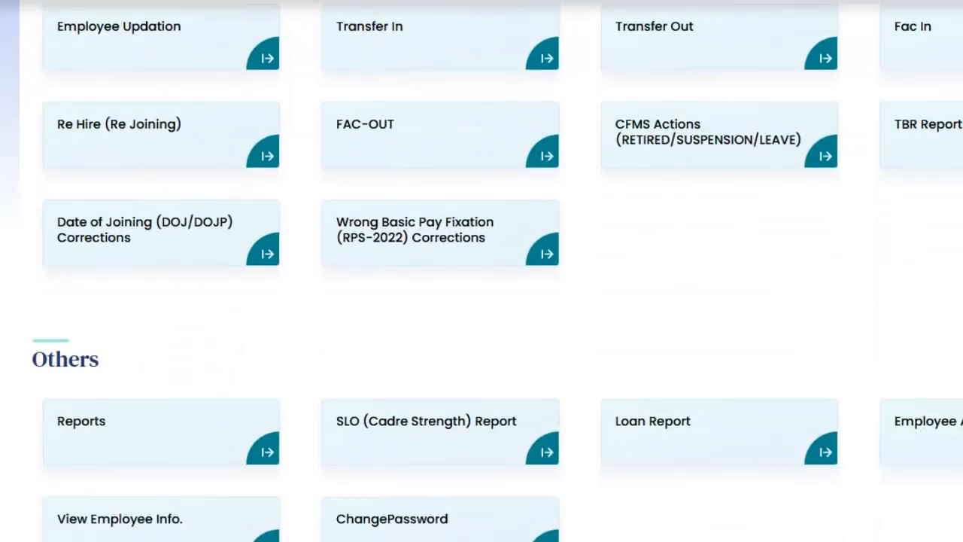
{"action": "scroll", "coordinate": [661, 278], "scroll_direction": "up", "scroll_amount": 8}
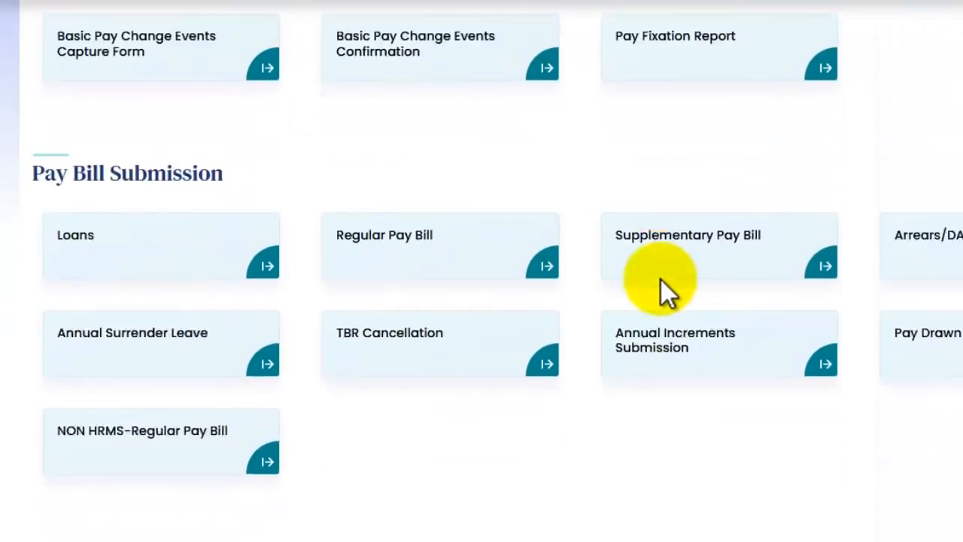
{"action": "scroll", "coordinate": [661, 279], "scroll_direction": "up", "scroll_amount": 3}
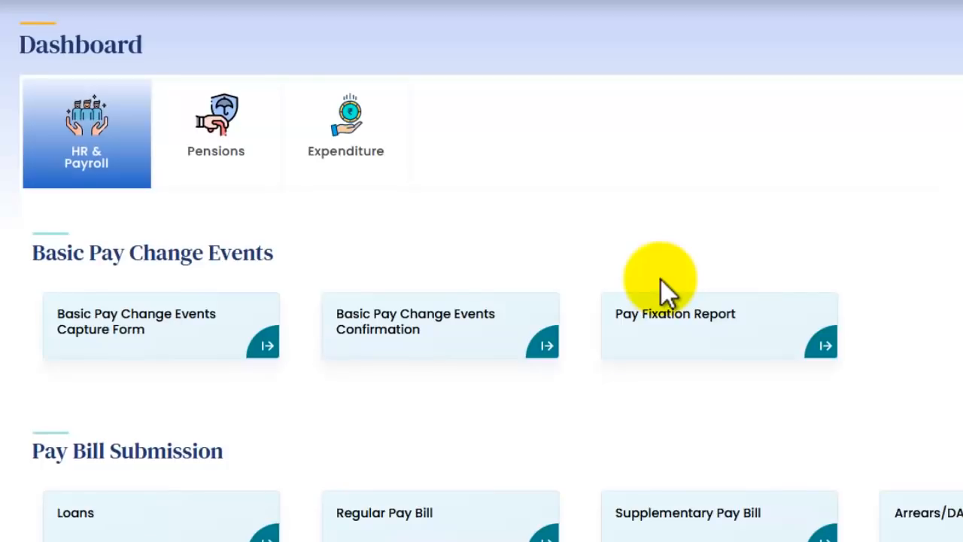
{"action": "scroll", "coordinate": [662, 279], "scroll_direction": "down", "scroll_amount": 8}
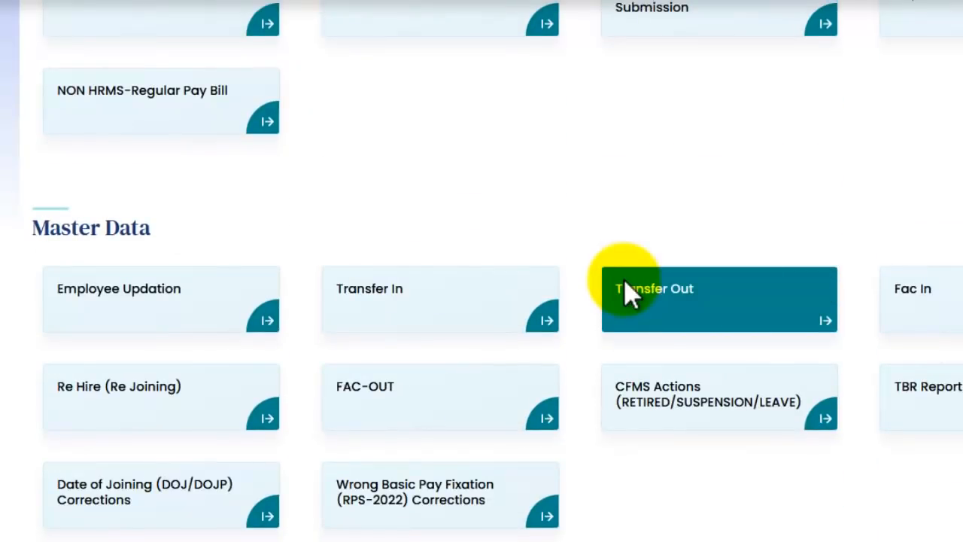
{"action": "scroll", "coordinate": [628, 294], "scroll_direction": "up", "scroll_amount": 8}
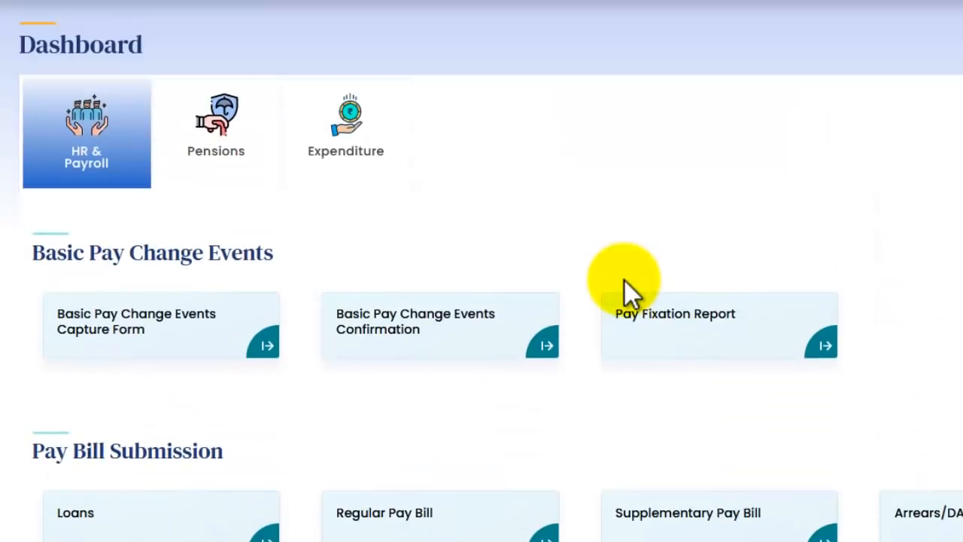